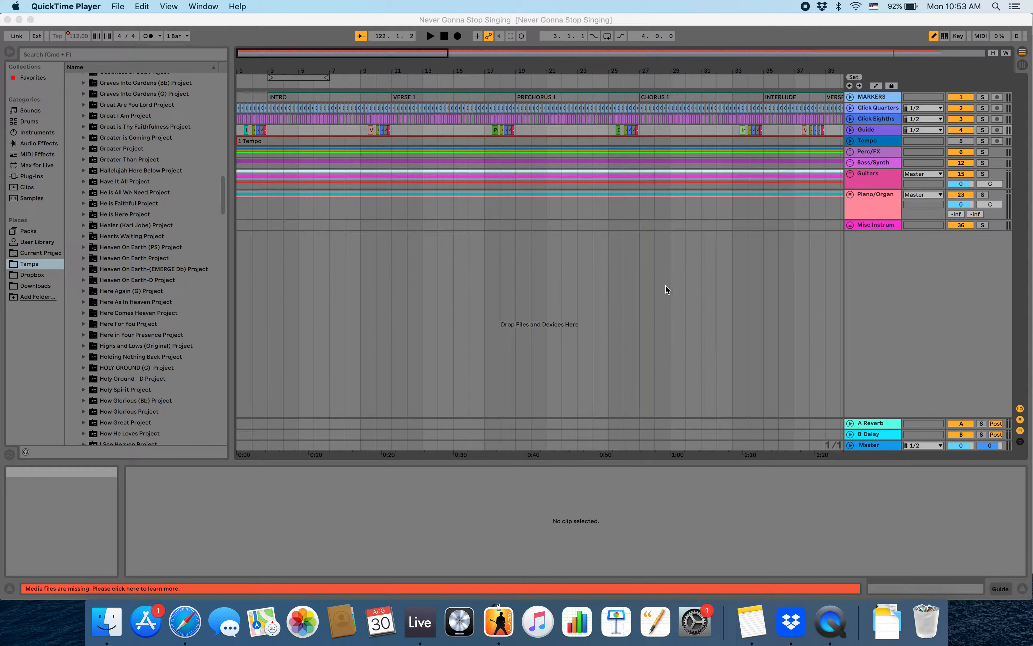
Step: Unfold the Perc/FX group and lower the Drums (Live) clip gain to -inf dB
{"action": "left_click", "coordinate": [849, 153]}
{"action": "left_click", "coordinate": [850, 153]}
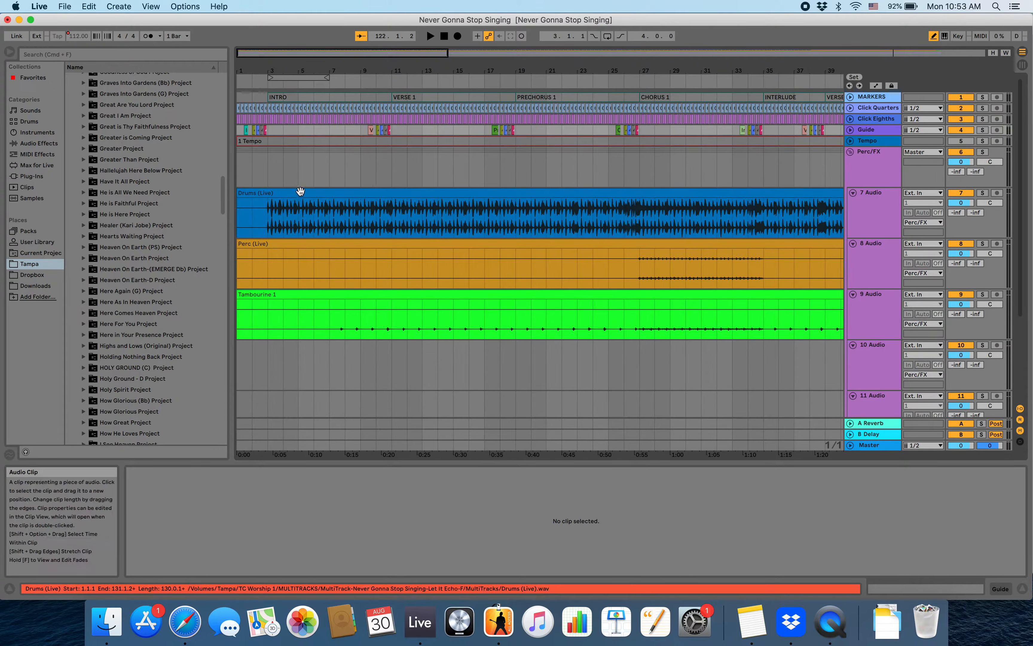
{"action": "left_click", "coordinate": [254, 199]}
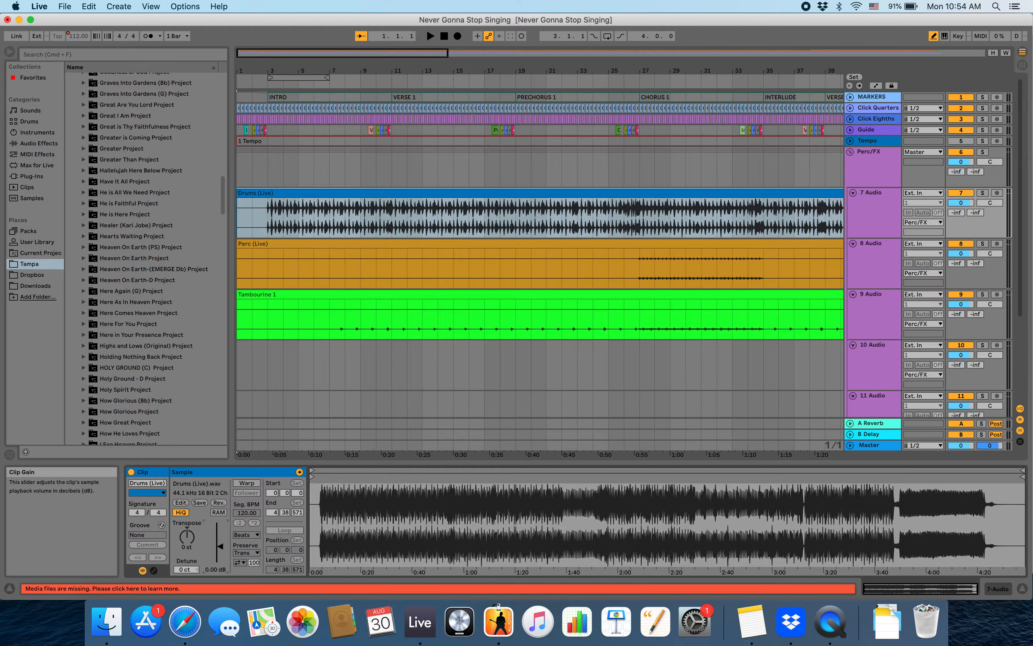
{"action": "left_click_drag", "start_coordinate": [221, 546], "coordinate": [221, 566]}
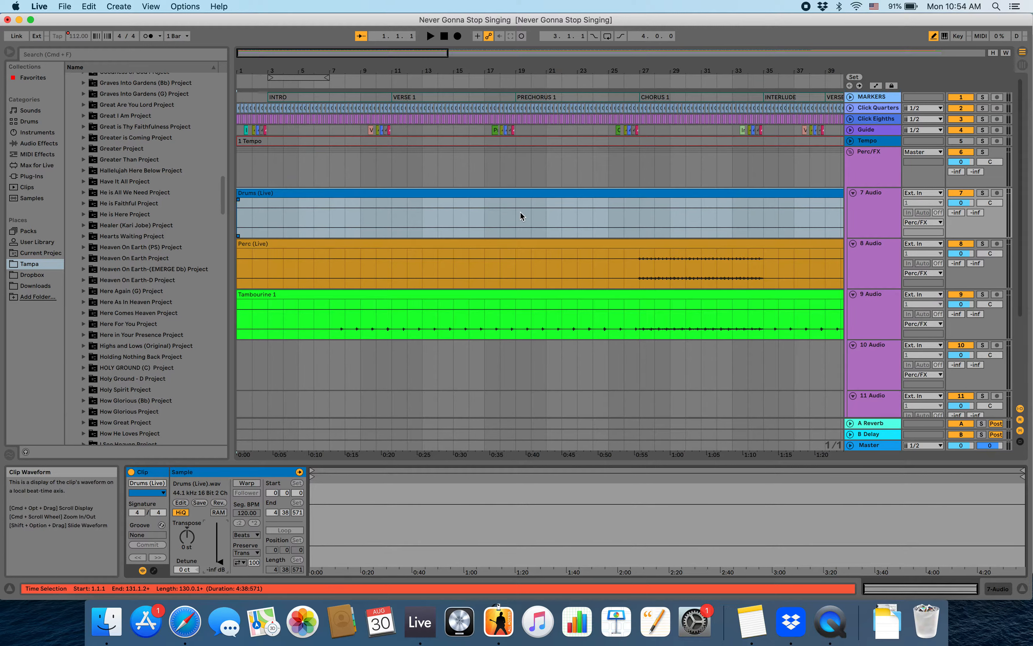
{"action": "scroll", "coordinate": [753, 218], "scroll_direction": "right", "scroll_amount": 20}
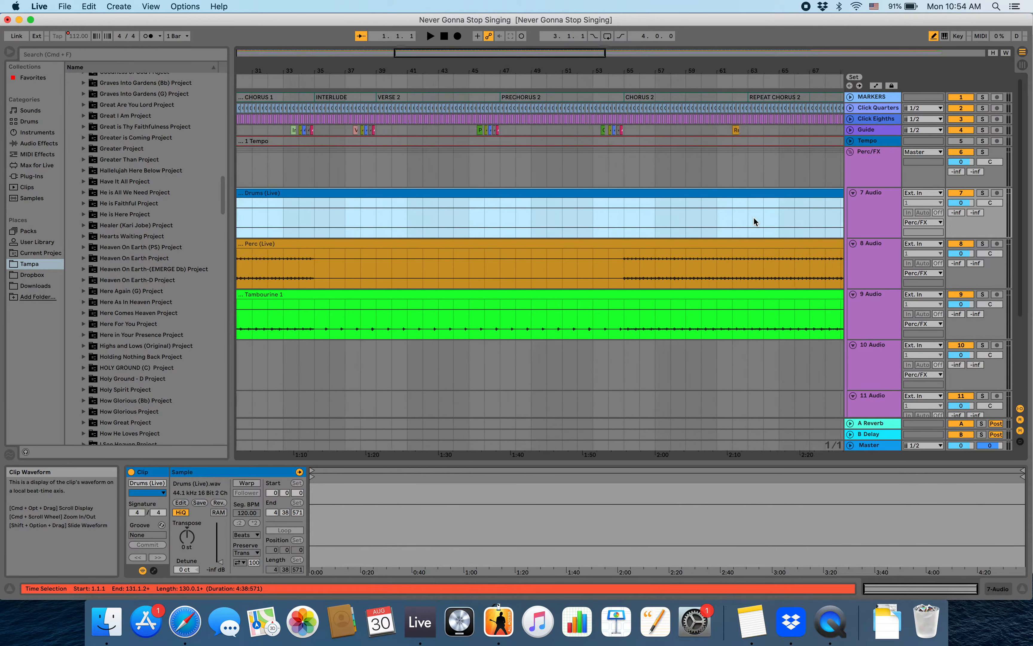
{"action": "scroll", "coordinate": [753, 218], "scroll_direction": "left", "scroll_amount": 1}
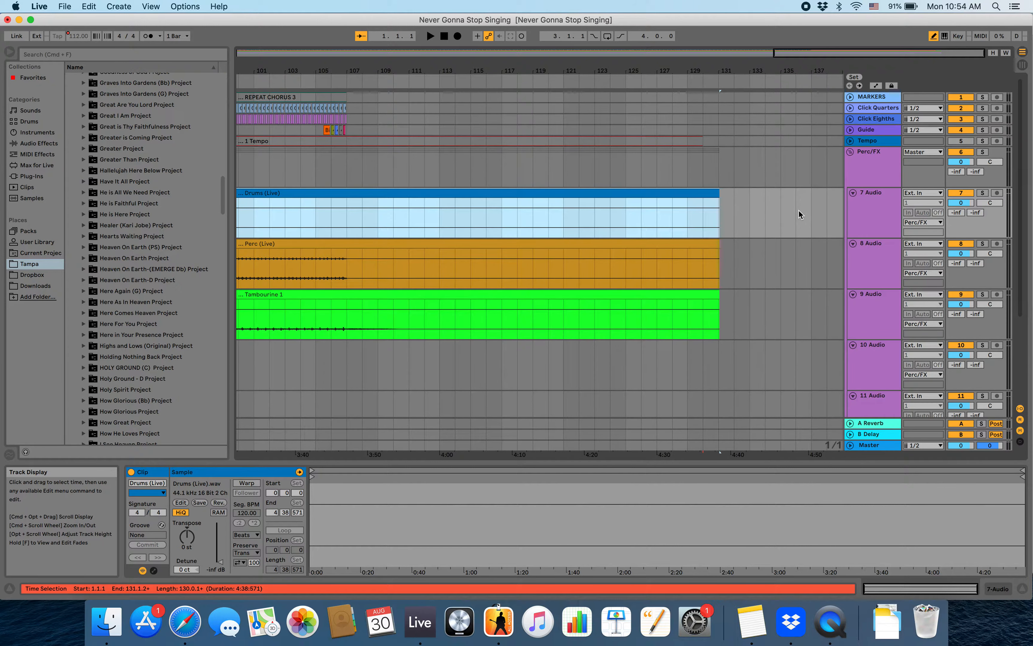
{"action": "scroll", "coordinate": [698, 201], "scroll_direction": "left", "scroll_amount": 20}
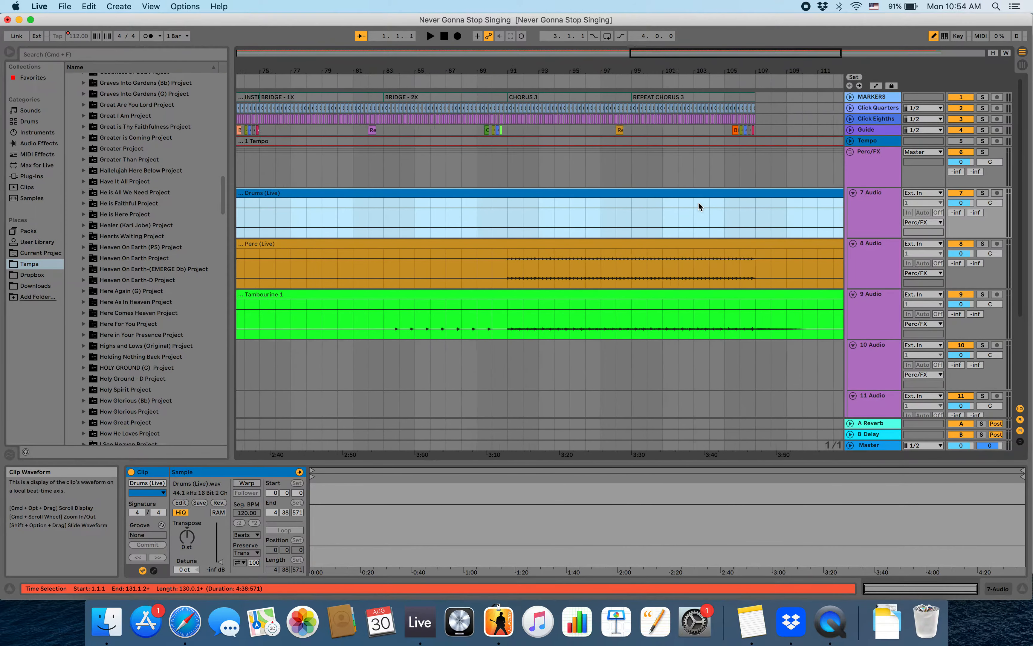
{"action": "scroll", "coordinate": [683, 207], "scroll_direction": "left", "scroll_amount": 5}
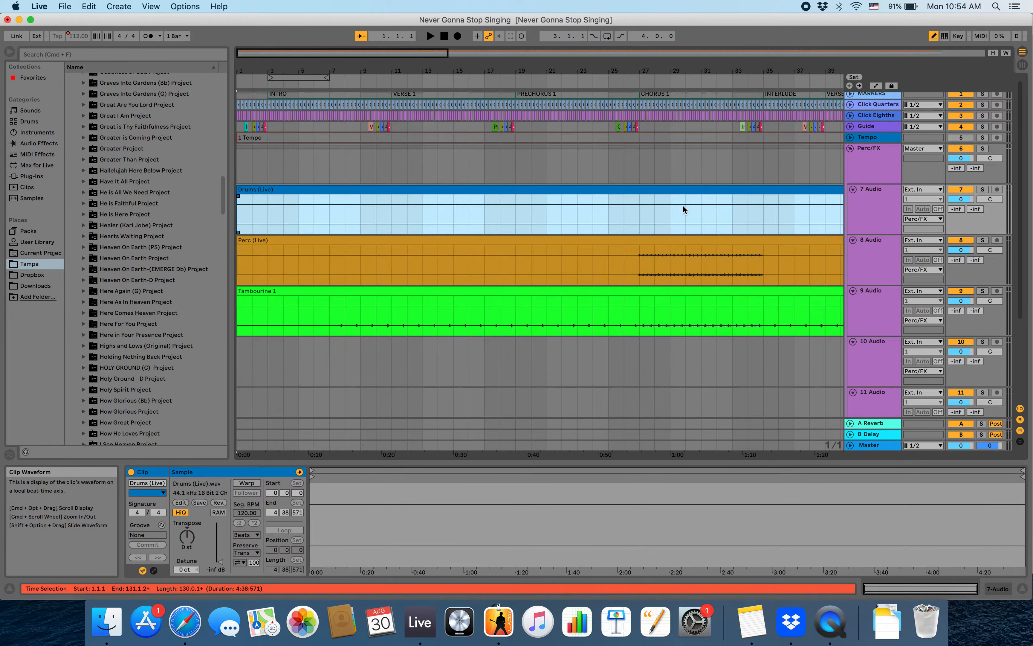
{"action": "scroll", "coordinate": [683, 207], "scroll_direction": "up", "scroll_amount": 1}
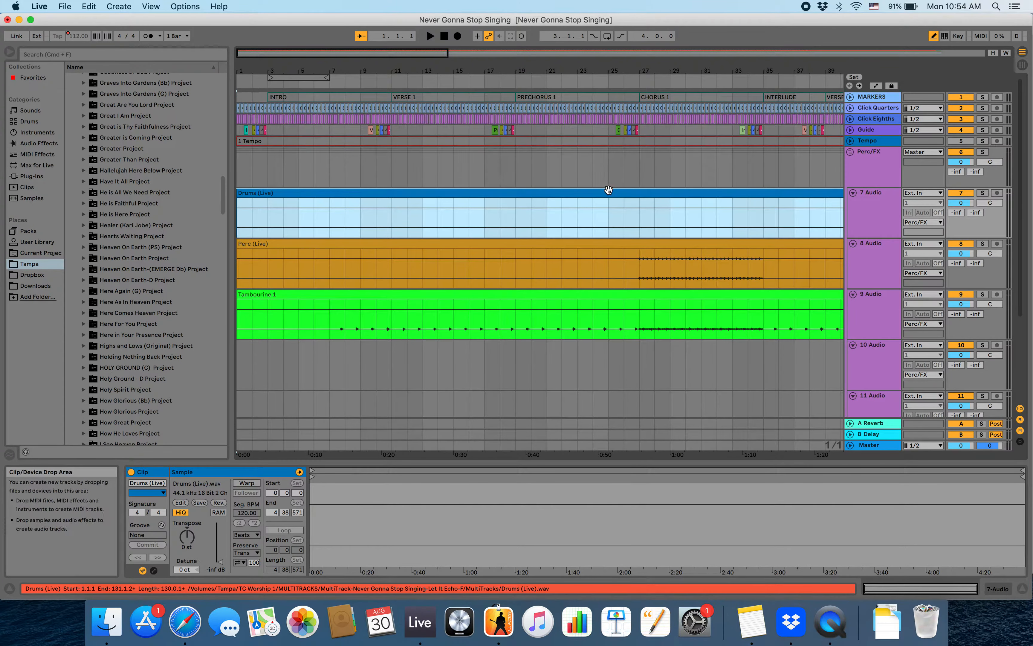
Step: Unfold the Bass/Synth group and lower the Bass clip gain to -inf dB
{"action": "scroll", "coordinate": [564, 199], "scroll_direction": "down", "scroll_amount": 2}
{"action": "scroll", "coordinate": [563, 201], "scroll_direction": "down", "scroll_amount": 5}
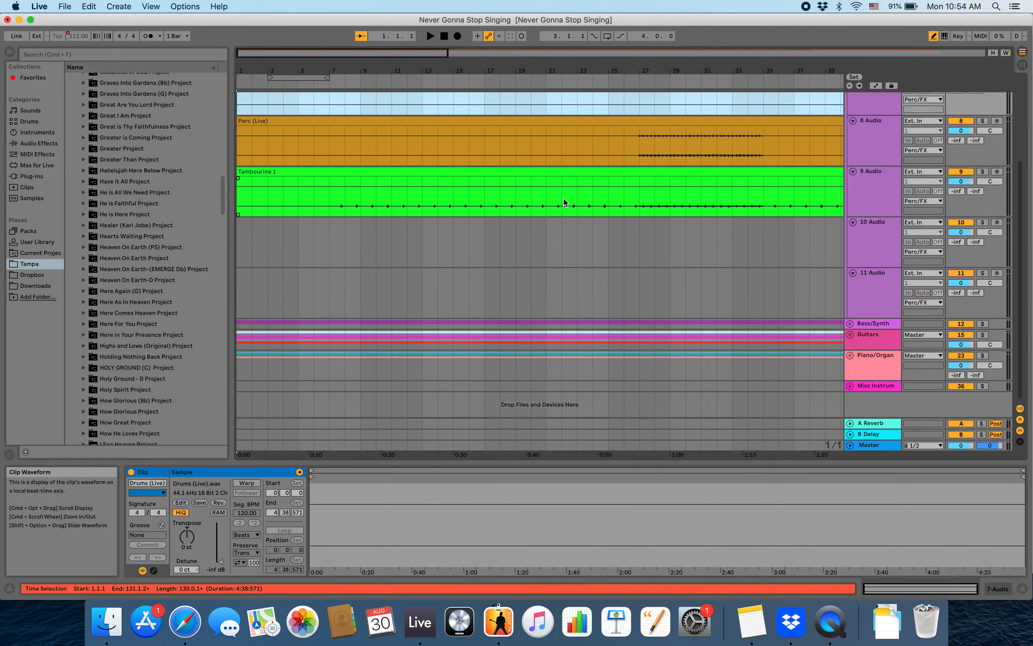
{"action": "scroll", "coordinate": [564, 200], "scroll_direction": "up", "scroll_amount": 4}
{"action": "scroll", "coordinate": [621, 232], "scroll_direction": "down", "scroll_amount": 3}
{"action": "left_click", "coordinate": [850, 328]}
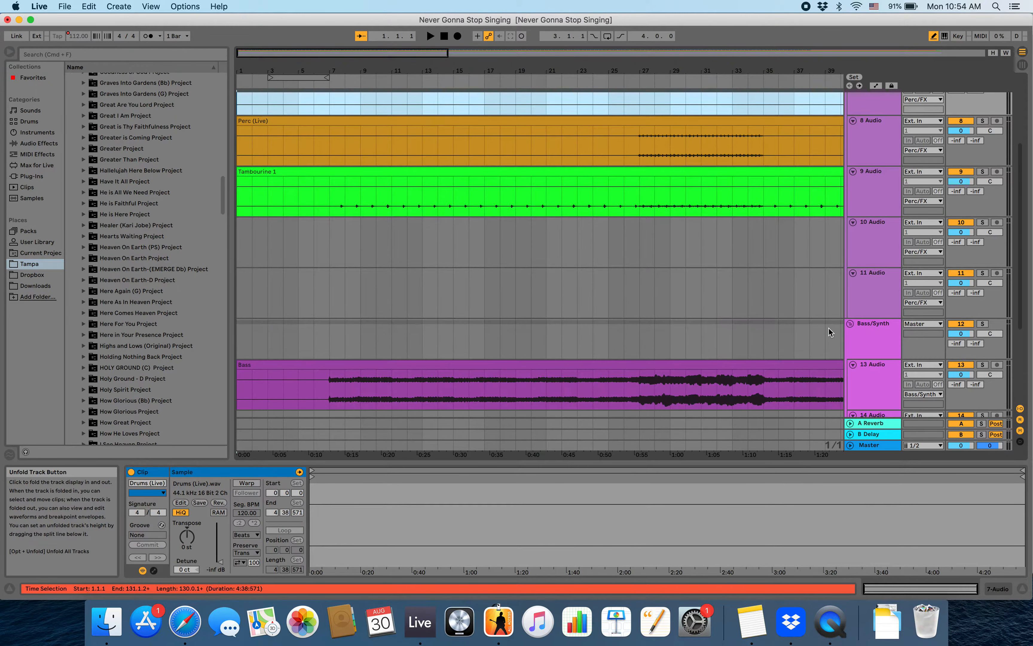
{"action": "left_click", "coordinate": [489, 361]}
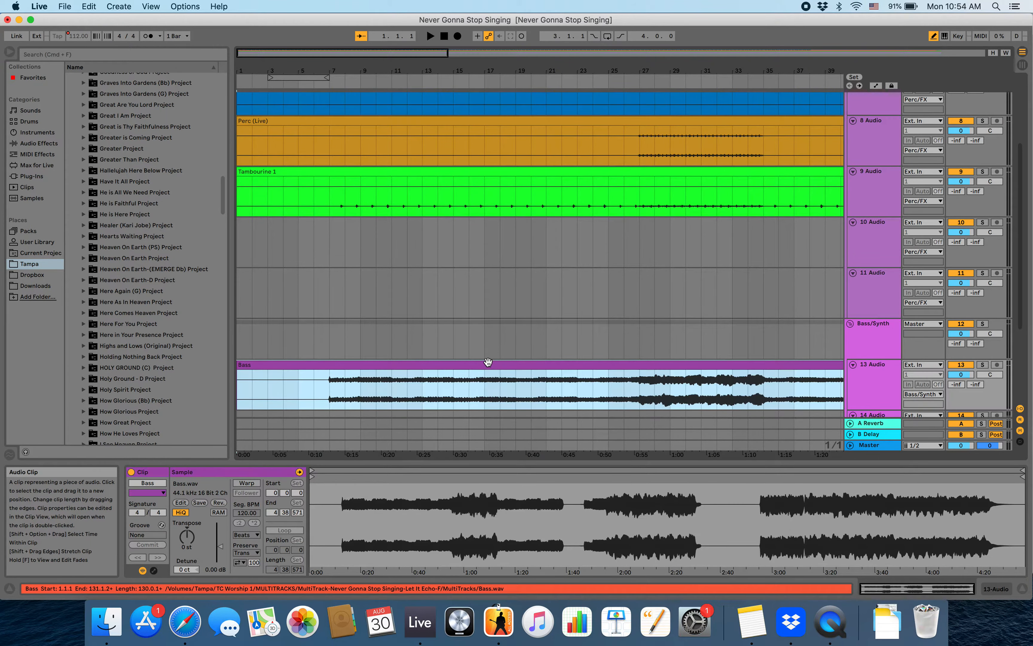
{"action": "left_click_drag", "start_coordinate": [220, 546], "coordinate": [219, 563]}
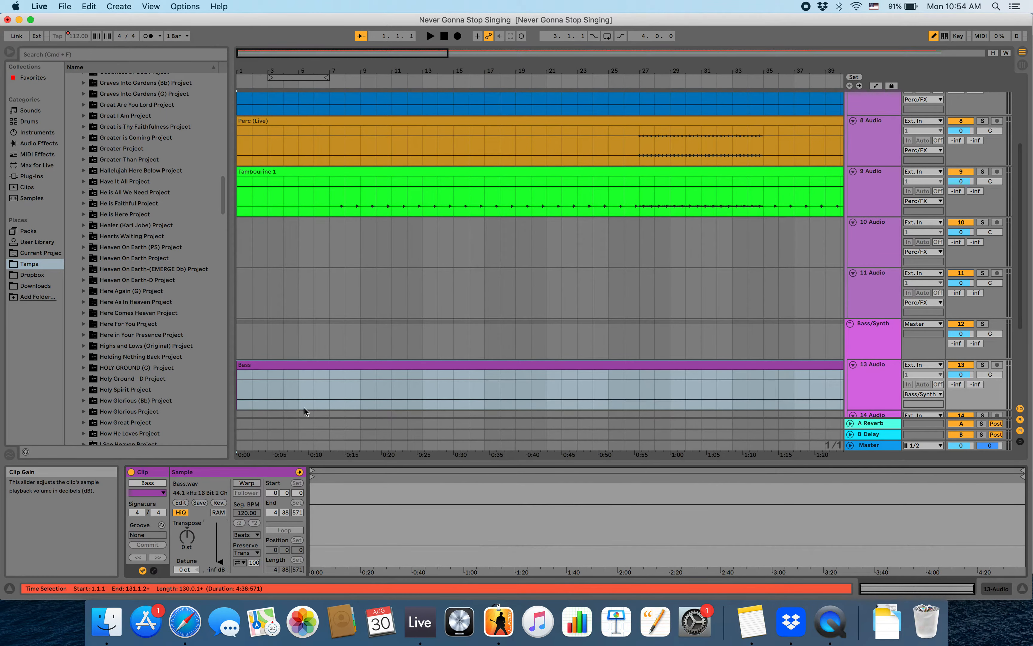
Step: Unfold the Guitars group and its EG 2 and EG 3 tracks to view their waveforms
{"action": "scroll", "coordinate": [397, 337], "scroll_direction": "down", "scroll_amount": 5}
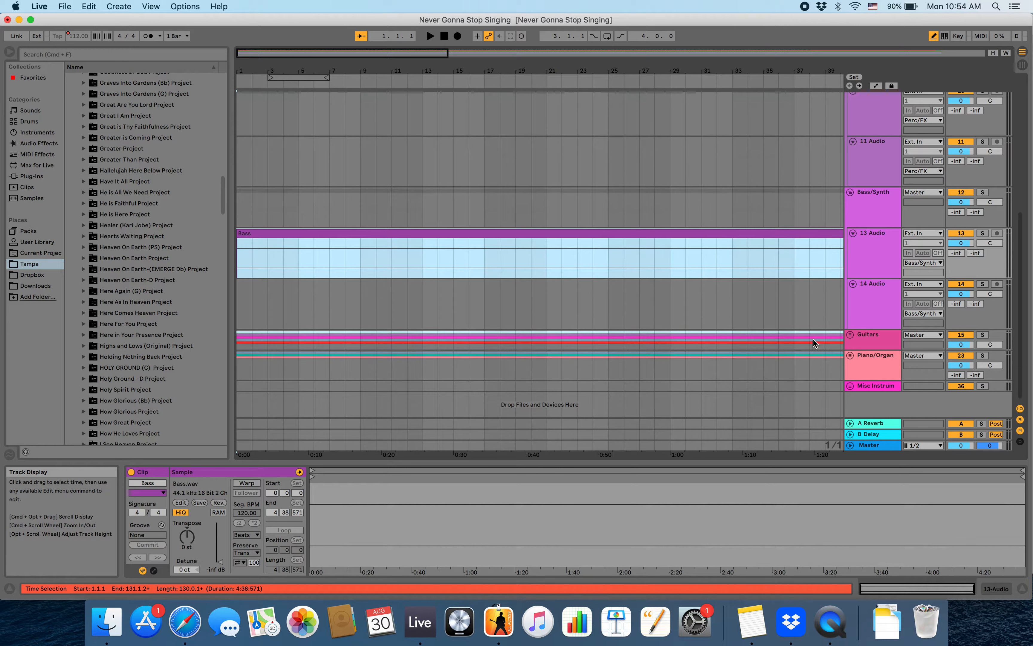
{"action": "left_click", "coordinate": [850, 334]}
{"action": "scroll", "coordinate": [817, 337], "scroll_direction": "down", "scroll_amount": 7}
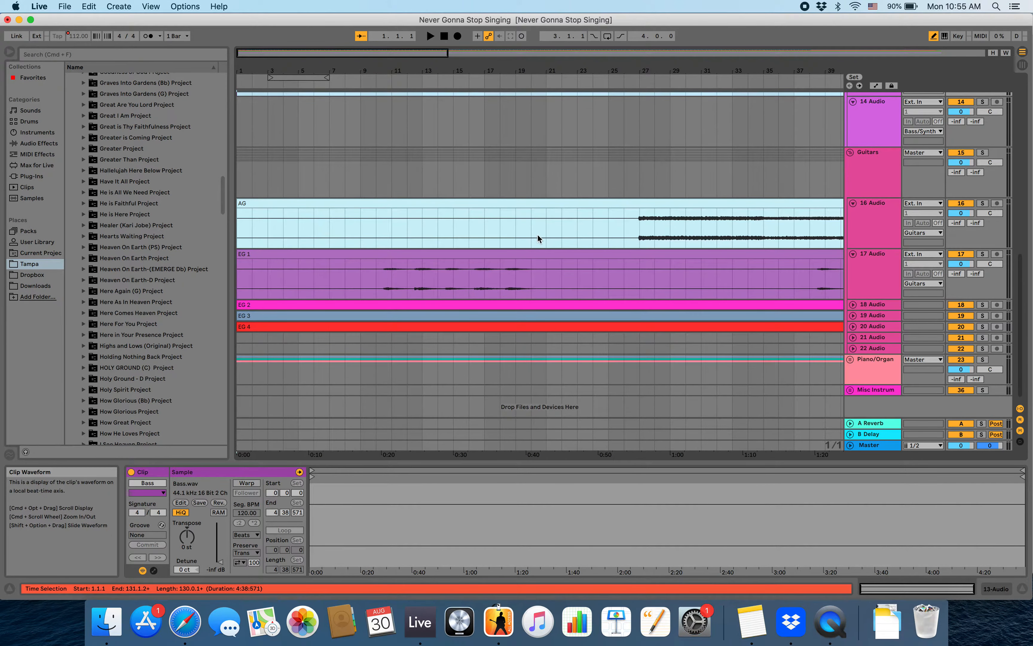
{"action": "left_click", "coordinate": [852, 304]}
{"action": "scroll", "coordinate": [786, 303], "scroll_direction": "down", "scroll_amount": 2}
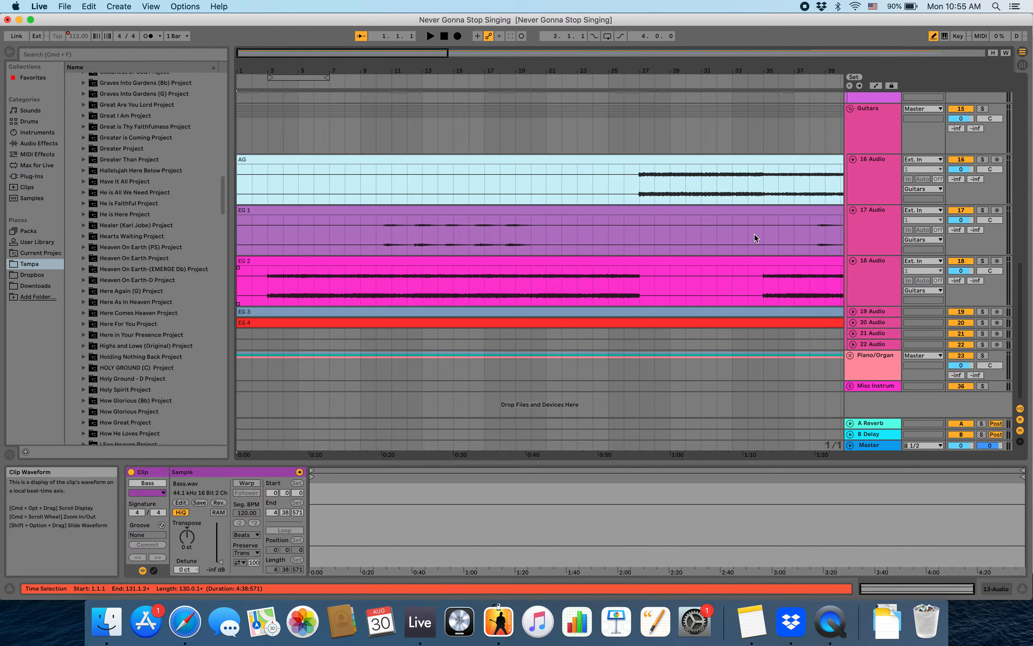
{"action": "left_click", "coordinate": [852, 313]}
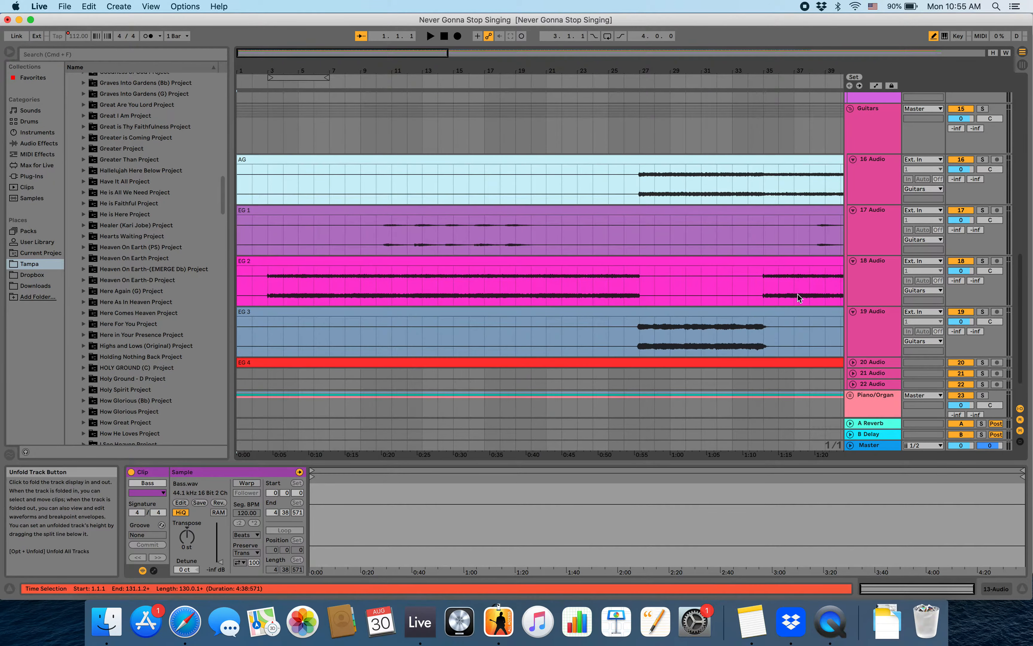
Step: Unfold the Piano/Organ group and its Keys 1 track, and lower the Keys 1 clip gain to -66.4 dB
{"action": "left_click", "coordinate": [850, 395]}
{"action": "scroll", "coordinate": [850, 396], "scroll_direction": "down", "scroll_amount": 10}
{"action": "left_click", "coordinate": [853, 215]}
{"action": "left_click", "coordinate": [597, 215]}
{"action": "left_click_drag", "start_coordinate": [220, 546], "coordinate": [220, 561]}
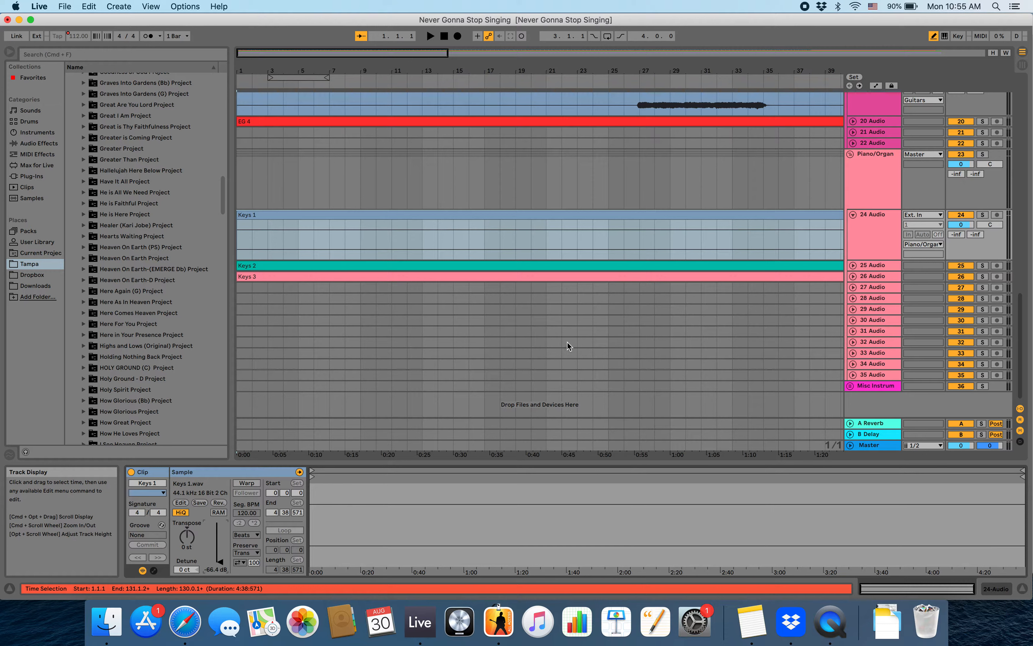
Step: Return to the Drums (Live) clip and restore its gain to 0.00 dB
{"action": "scroll", "coordinate": [771, 259], "scroll_direction": "up", "scroll_amount": 5}
{"action": "scroll", "coordinate": [771, 261], "scroll_direction": "up", "scroll_amount": 1}
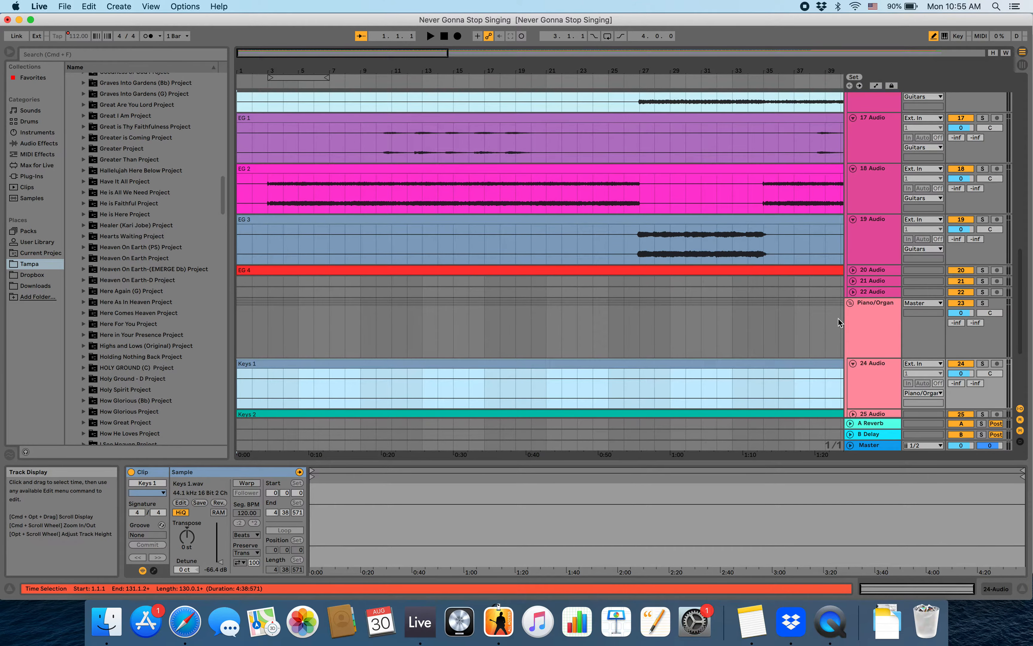
{"action": "scroll", "coordinate": [839, 319], "scroll_direction": "down", "scroll_amount": 5}
{"action": "scroll", "coordinate": [824, 311], "scroll_direction": "up", "scroll_amount": 12}
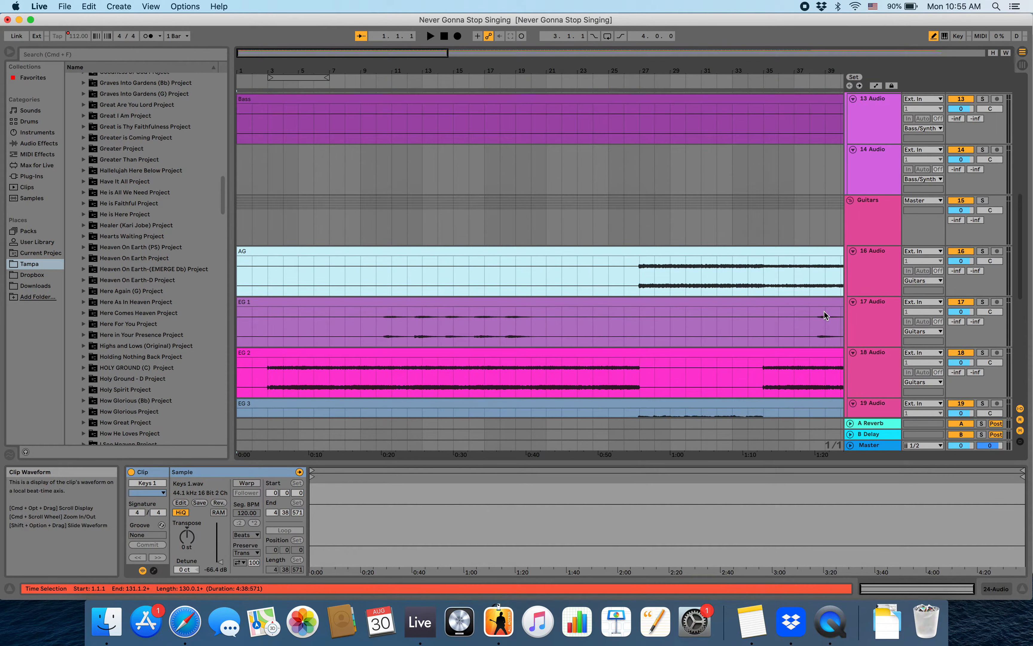
{"action": "scroll", "coordinate": [825, 302], "scroll_direction": "up", "scroll_amount": 6}
{"action": "scroll", "coordinate": [825, 302], "scroll_direction": "up", "scroll_amount": 8}
{"action": "left_click", "coordinate": [810, 192]}
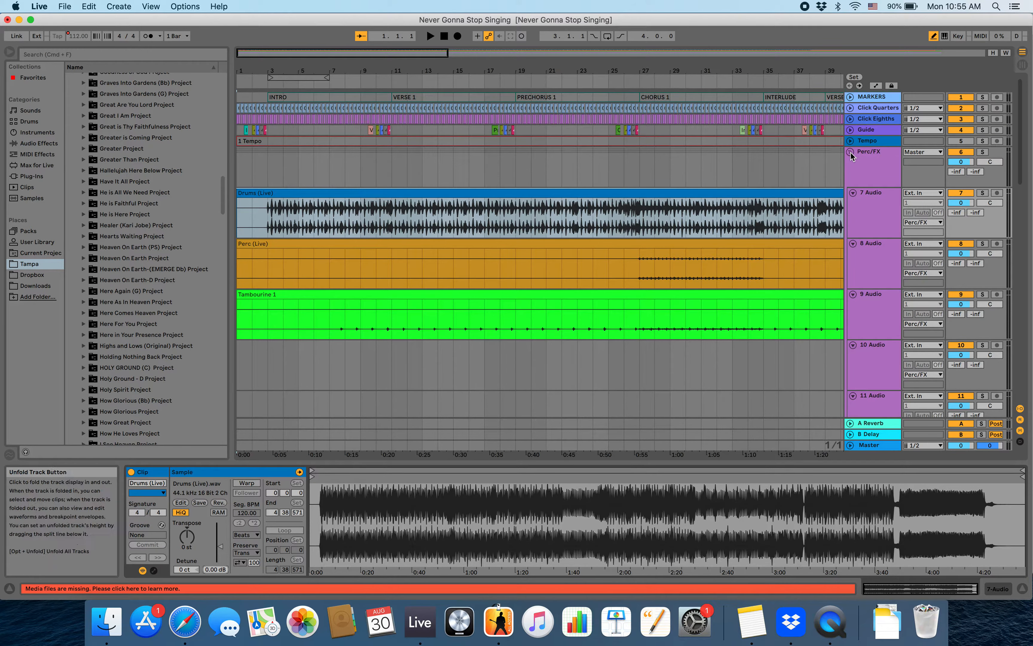
Step: Fold the Perc/FX, Bass/Synth, Guitars and Piano/Organ groups
{"action": "scroll", "coordinate": [811, 190], "scroll_direction": "right", "scroll_amount": 15}
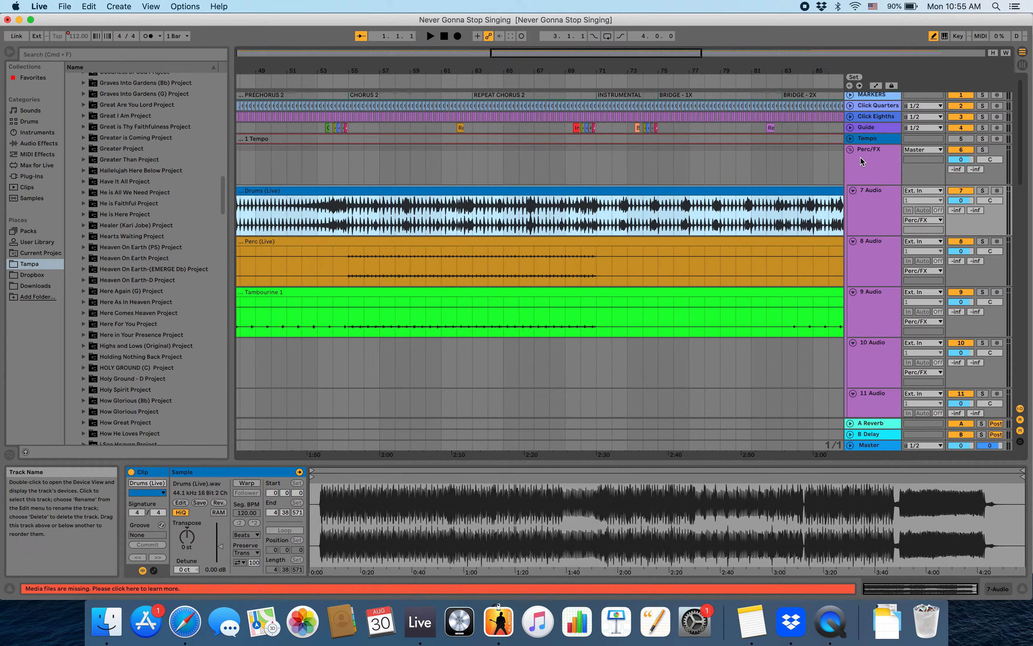
{"action": "left_click", "coordinate": [850, 150]}
{"action": "left_click", "coordinate": [850, 160]}
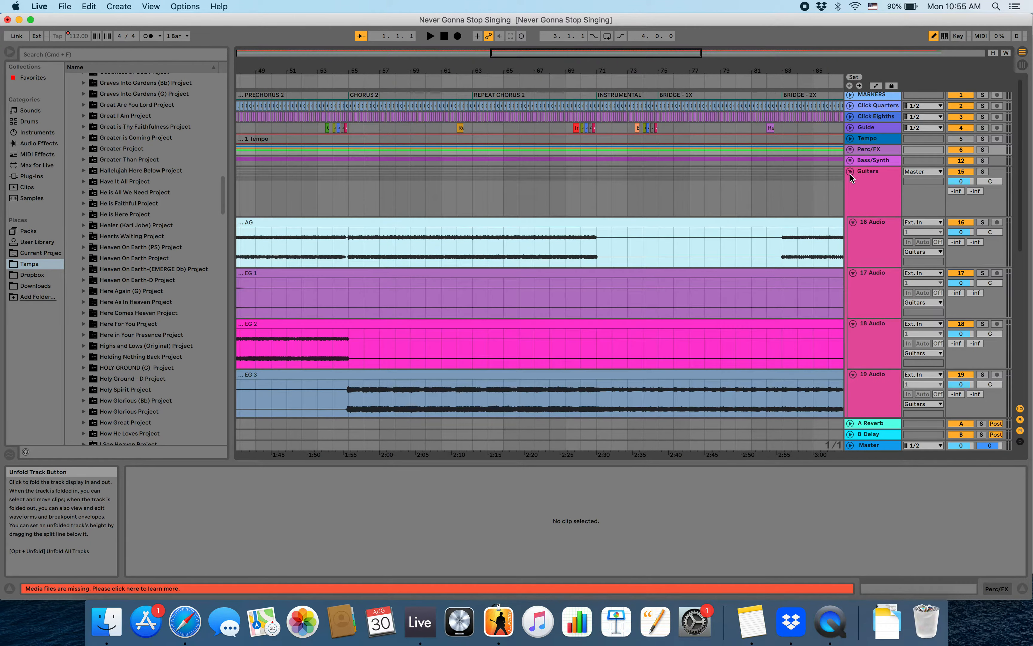
{"action": "left_click", "coordinate": [850, 173]}
{"action": "left_click", "coordinate": [851, 193]}
Step: Set the insert marker at 105.1.1 on the Guide track, near the end of the song
{"action": "scroll", "coordinate": [779, 206], "scroll_direction": "right", "scroll_amount": 8}
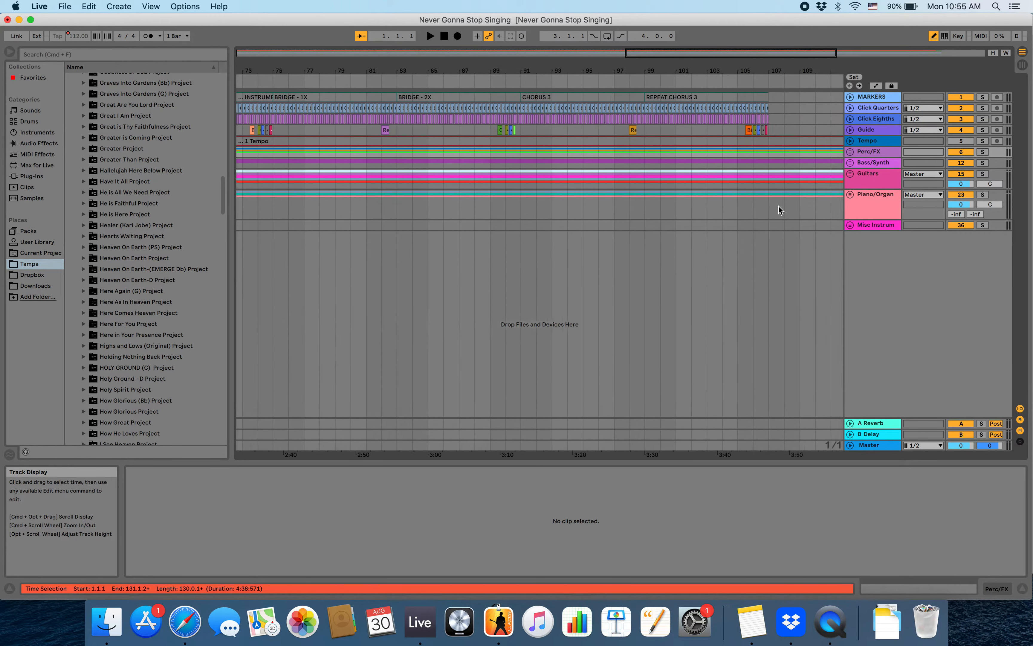
{"action": "scroll", "coordinate": [778, 209], "scroll_direction": "right", "scroll_amount": 4}
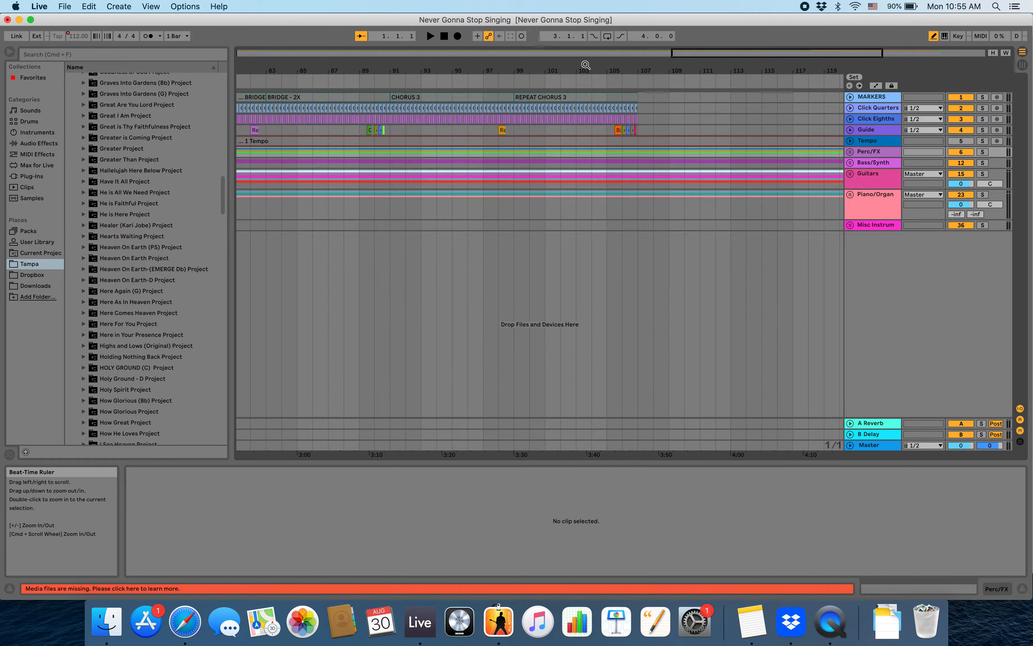
{"action": "scroll", "coordinate": [533, 122], "scroll_direction": "right", "scroll_amount": 5}
{"action": "scroll", "coordinate": [532, 124], "scroll_direction": "right", "scroll_amount": 1}
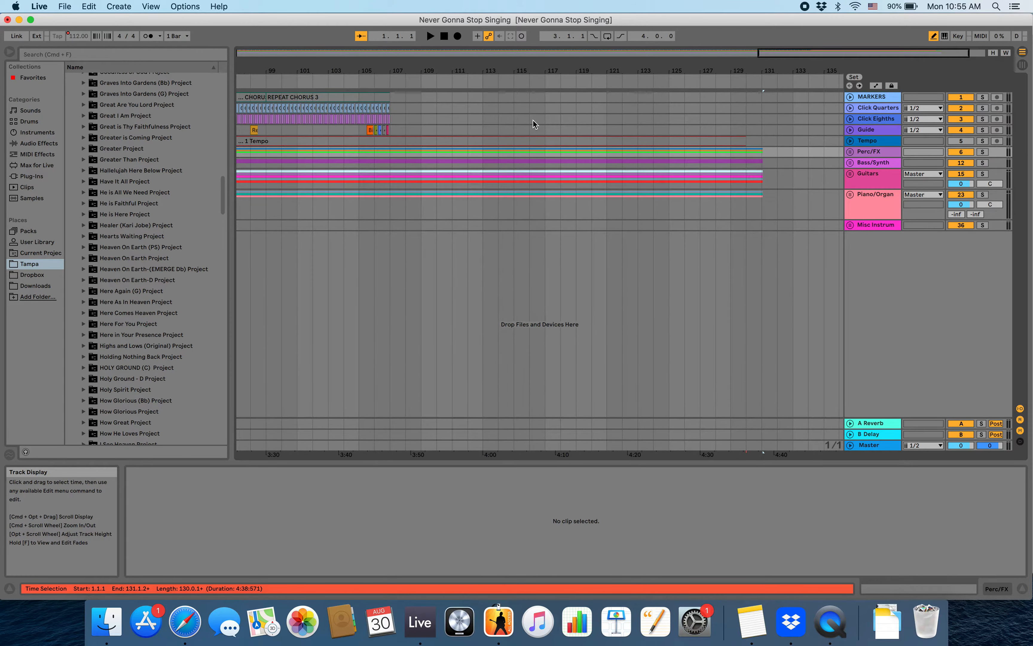
{"action": "left_click", "coordinate": [359, 132]}
Step: Unfold the Perc/FX group and trim the end of the Drums (Live) clip back to about bar 109
{"action": "left_click", "coordinate": [850, 152]}
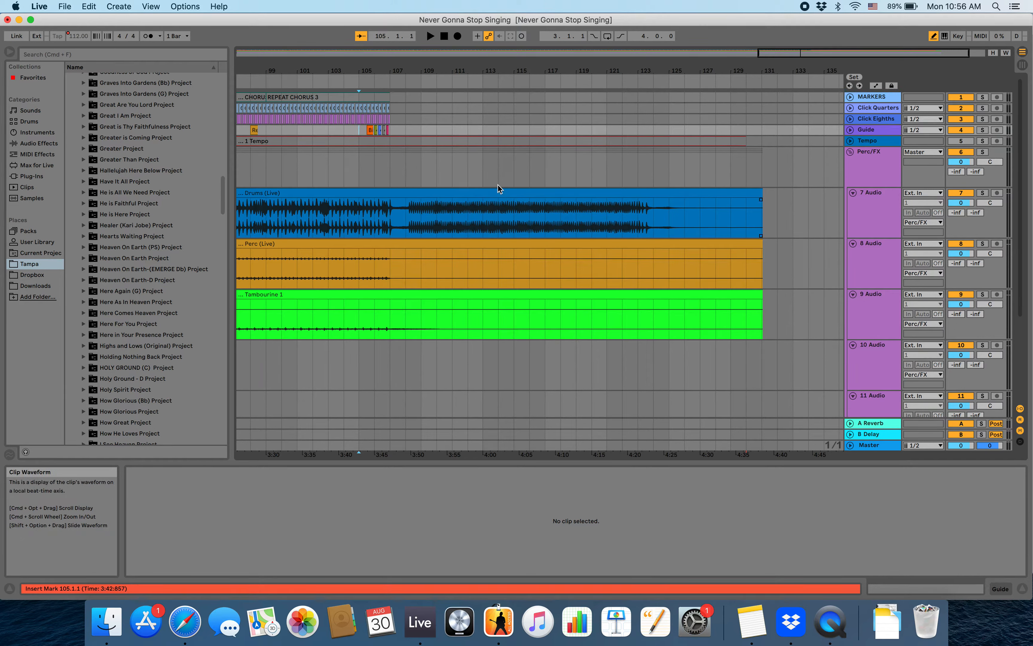
{"action": "scroll", "coordinate": [571, 183], "scroll_direction": "down", "scroll_amount": 5}
{"action": "scroll", "coordinate": [570, 183], "scroll_direction": "up", "scroll_amount": 4}
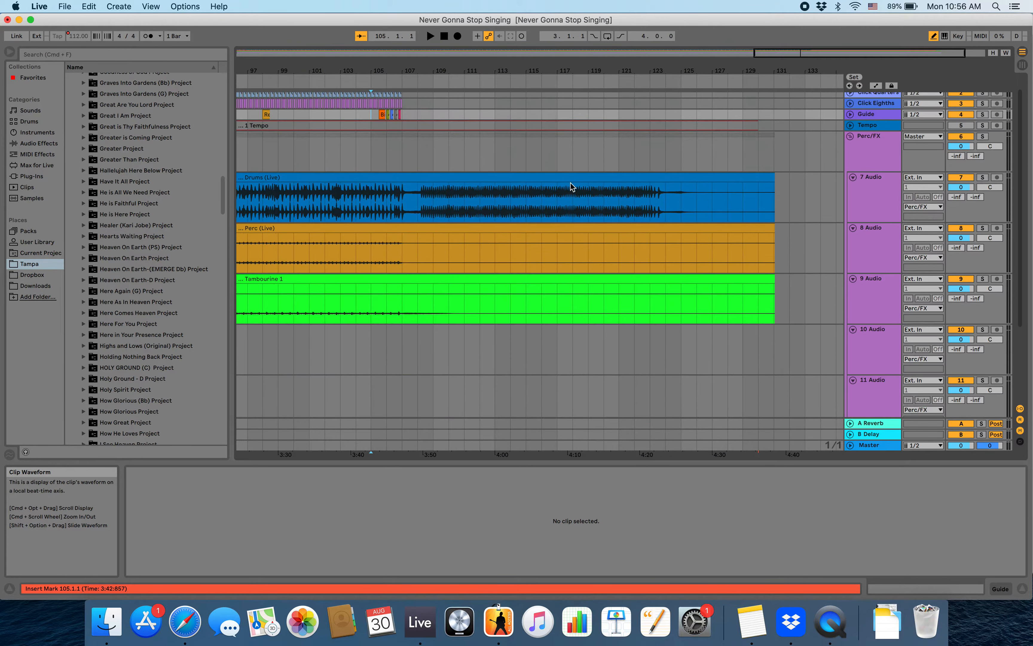
{"action": "scroll", "coordinate": [571, 183], "scroll_direction": "up", "scroll_amount": 1}
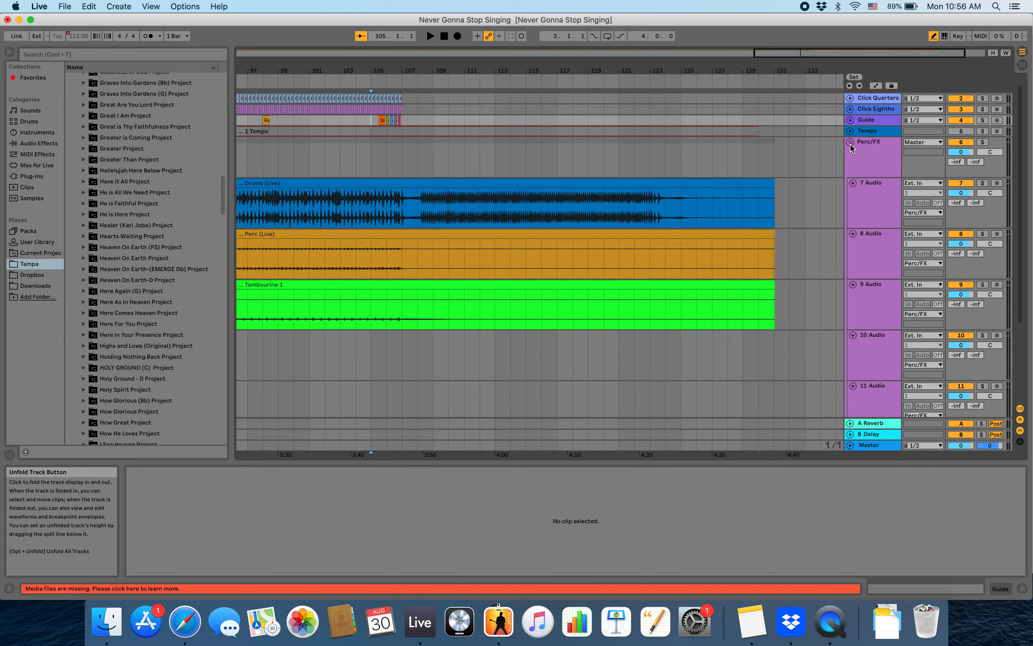
{"action": "left_click_drag", "start_coordinate": [775, 192], "coordinate": [435, 193]}
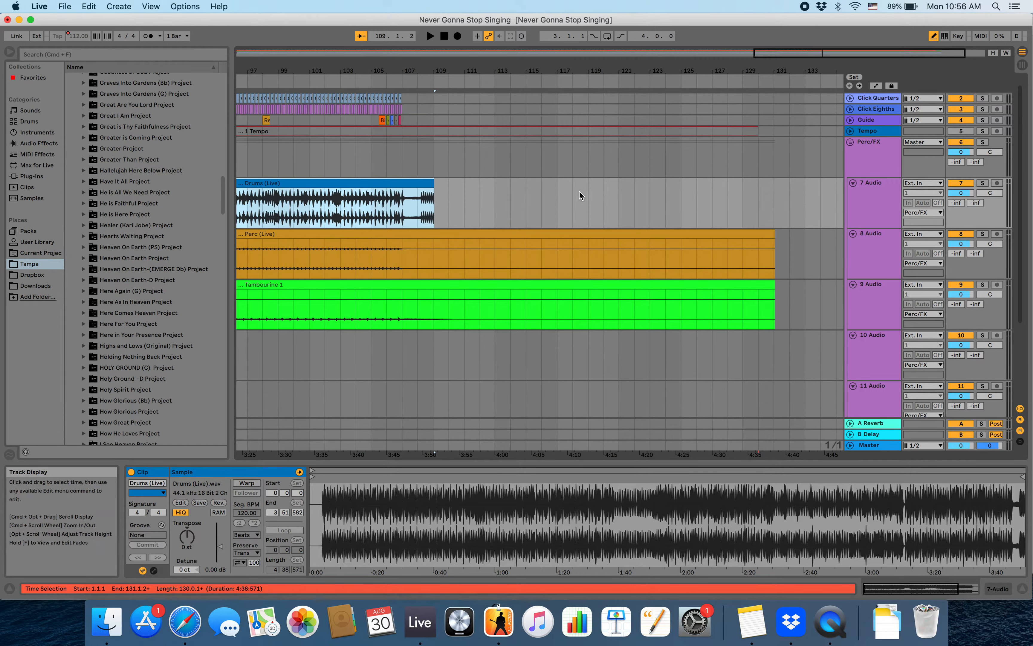
Step: Solo track 7 and play from 107.1.1 to audition the trimmed drum ending, then stop playback and turn solo off
{"action": "left_click", "coordinate": [402, 165]}
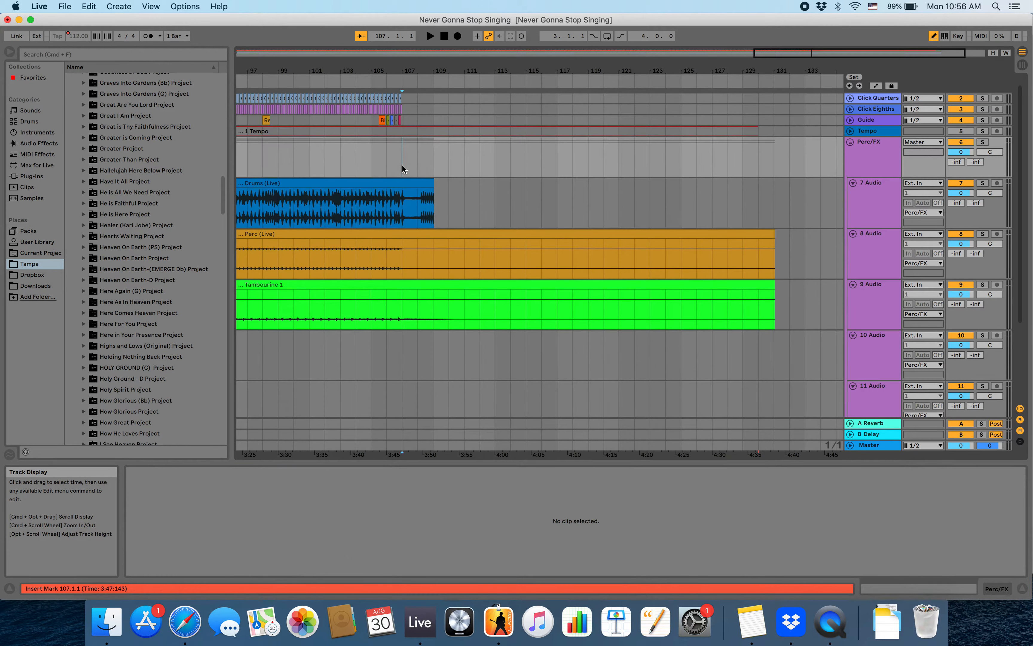
{"action": "left_click", "coordinate": [982, 183]}
{"action": "key", "text": "space"}
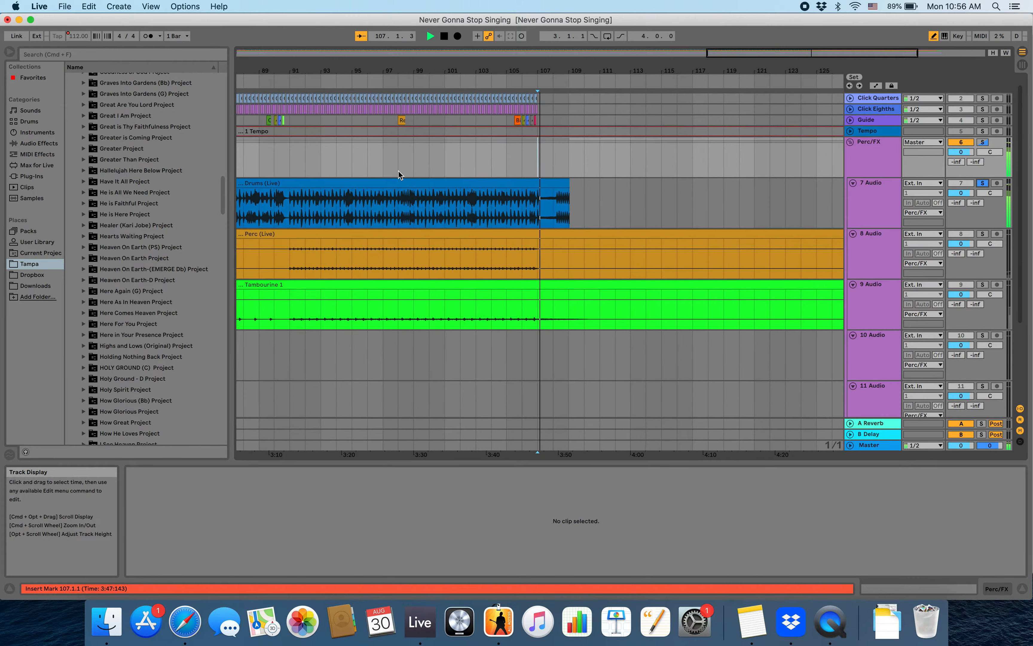
{"action": "left_click", "coordinate": [399, 171]}
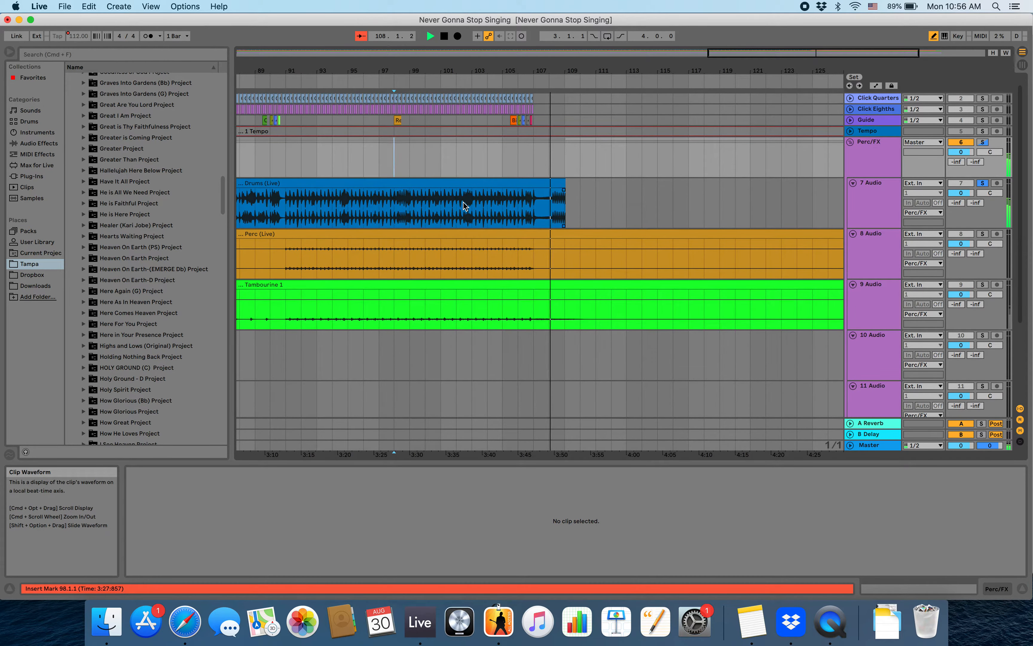
{"action": "key", "text": "space"}
{"action": "left_click", "coordinate": [982, 183]}
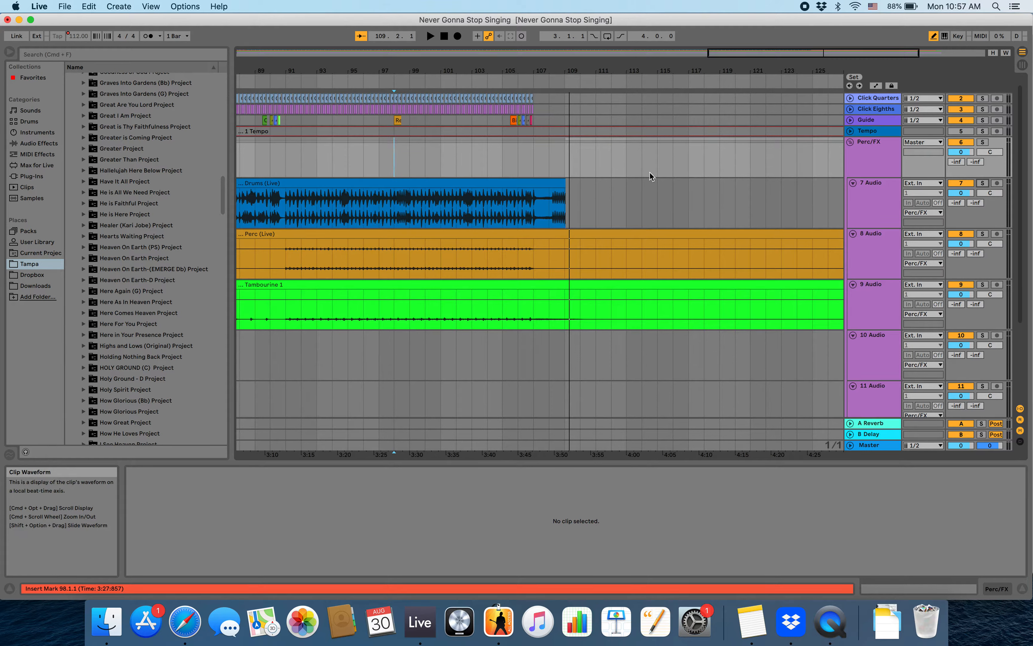
Step: Show automation, display track 7's mixer Track Volume envelope, and draw a drop to -inf dB at bar 109, where the drum clip ends
{"action": "left_click", "coordinate": [876, 85]}
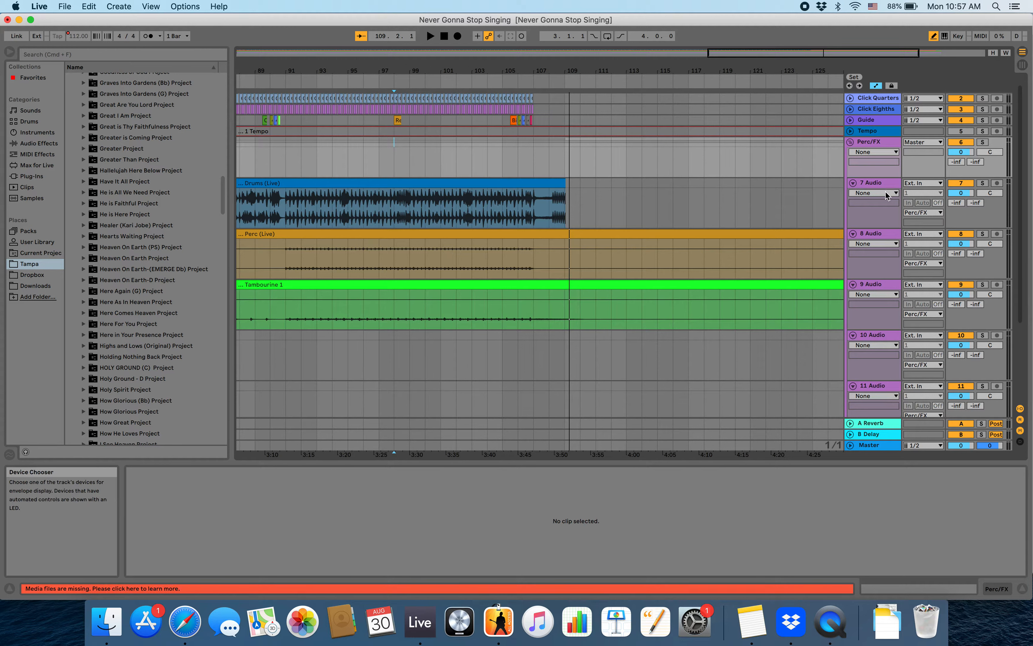
{"action": "left_click", "coordinate": [878, 193]}
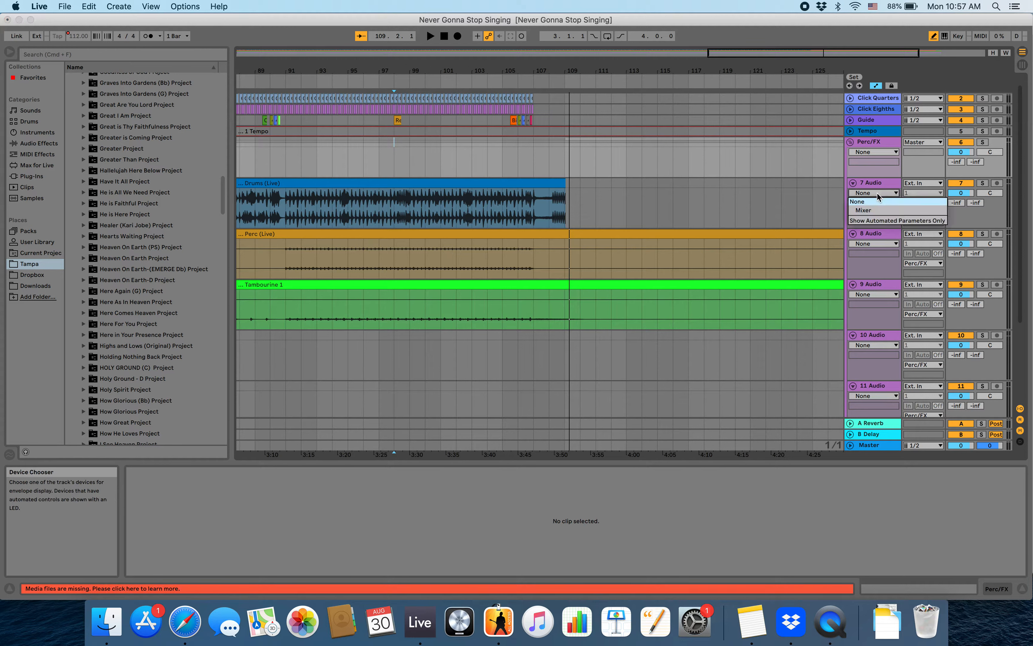
{"action": "left_click", "coordinate": [871, 209]}
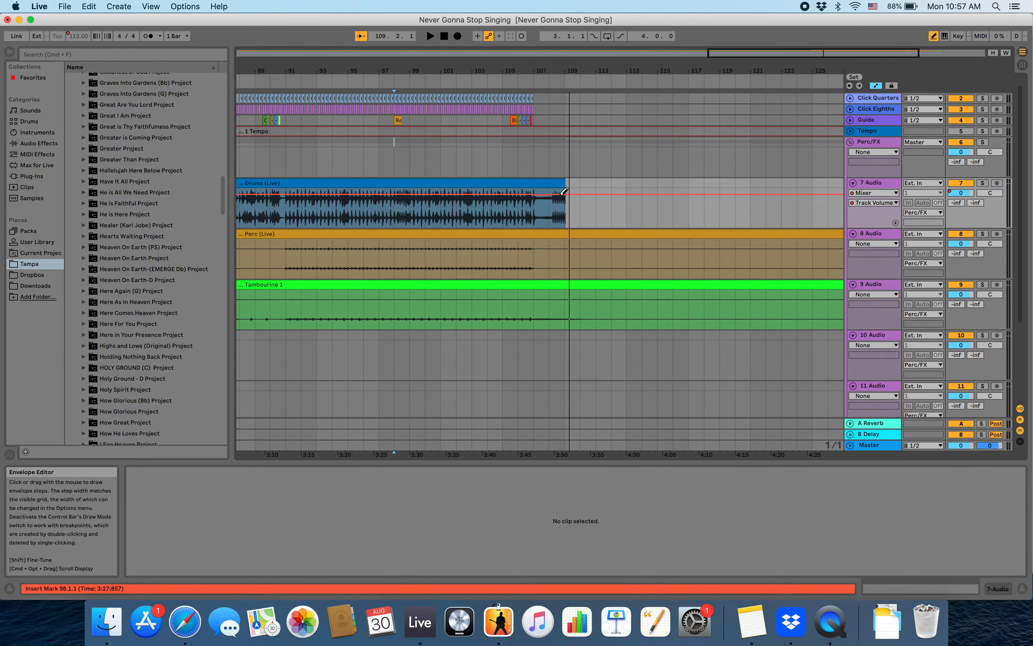
{"action": "left_click_drag", "start_coordinate": [572, 191], "coordinate": [567, 225]}
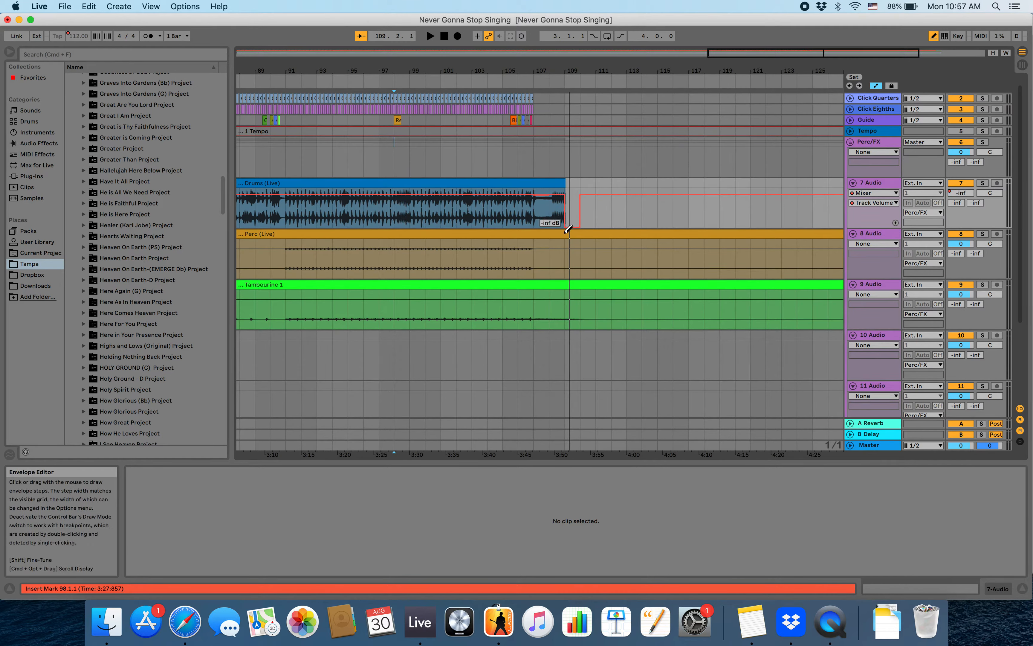
Step: Turn off Draw Mode and reshape track 7's volume breakpoints into a sloped fade-out from bar 107 to bar 109
{"action": "right_click", "coordinate": [568, 192]}
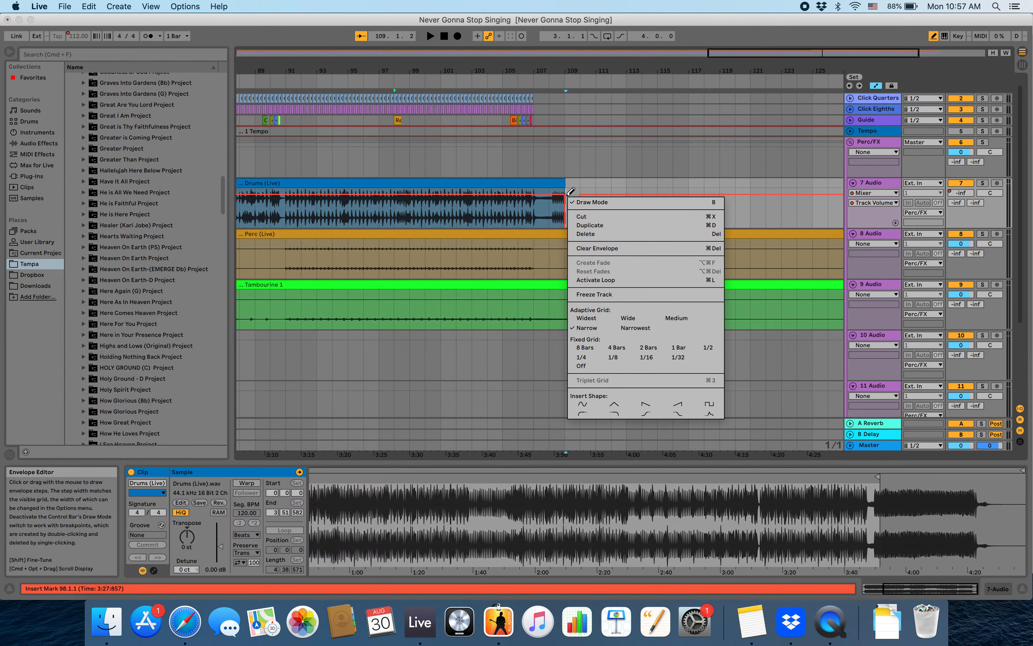
{"action": "left_click", "coordinate": [570, 206]}
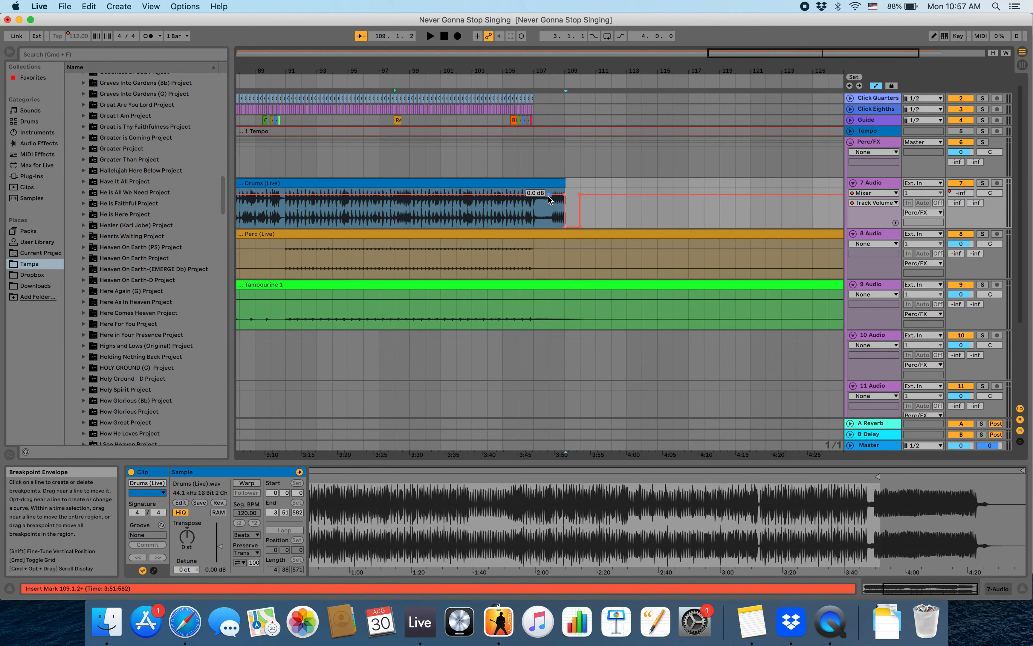
{"action": "left_click", "coordinate": [549, 195]}
{"action": "left_click", "coordinate": [579, 196]}
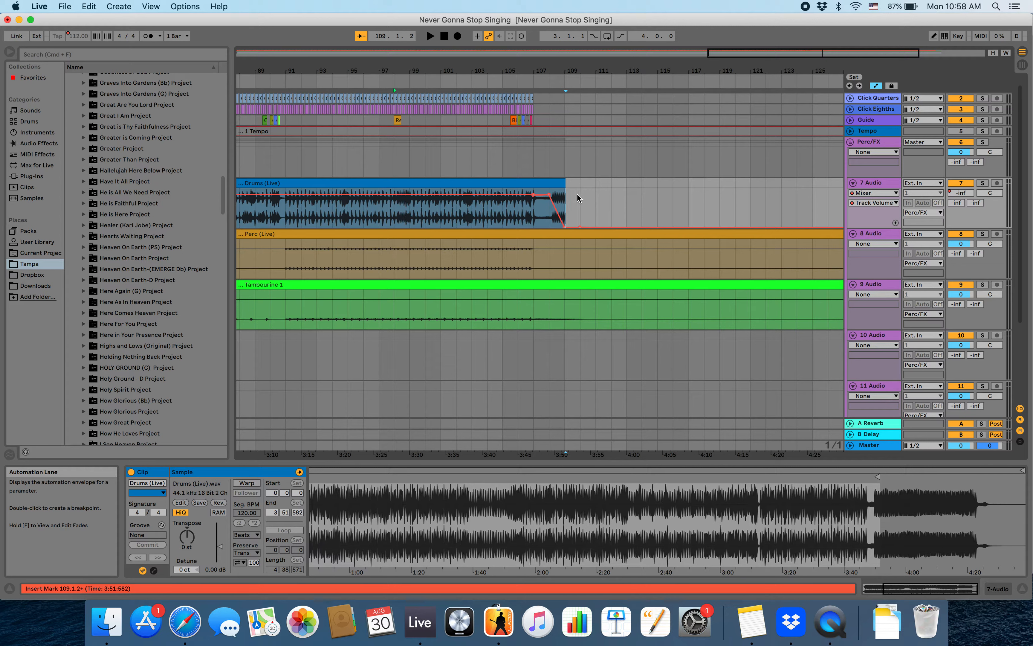
{"action": "left_click", "coordinate": [564, 195]}
{"action": "left_click", "coordinate": [549, 195]}
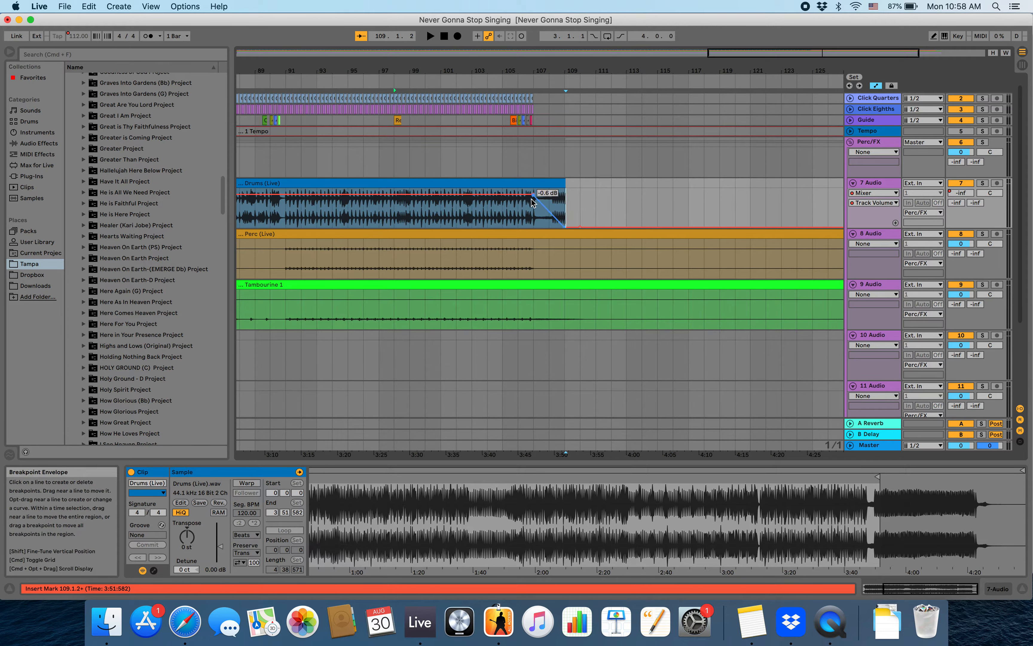
Step: Keep the fade's low point at bar 109 and raise track 7's volume envelope back to about 0 dB at bar 110
{"action": "left_click", "coordinate": [564, 228]}
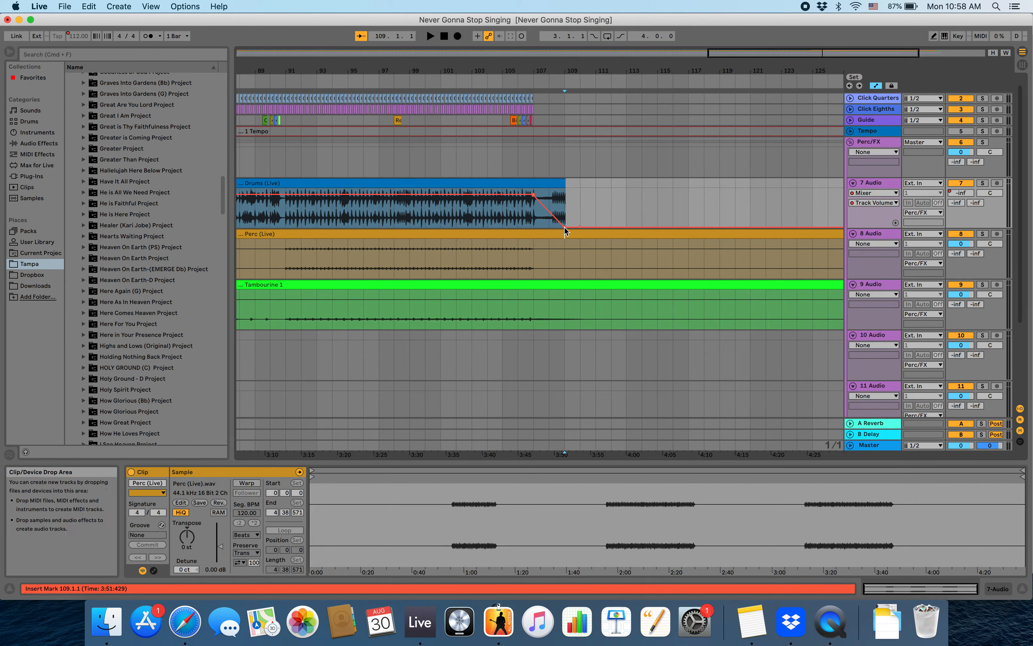
{"action": "mouse_move", "coordinate": [564, 228]}
{"action": "left_mouse_down"}
{"action": "mouse_move", "coordinate": [564, 194]}
{"action": "mouse_move", "coordinate": [564, 226]}
{"action": "left_mouse_up"}
{"action": "left_click_drag", "start_coordinate": [580, 226], "coordinate": [579, 194]}
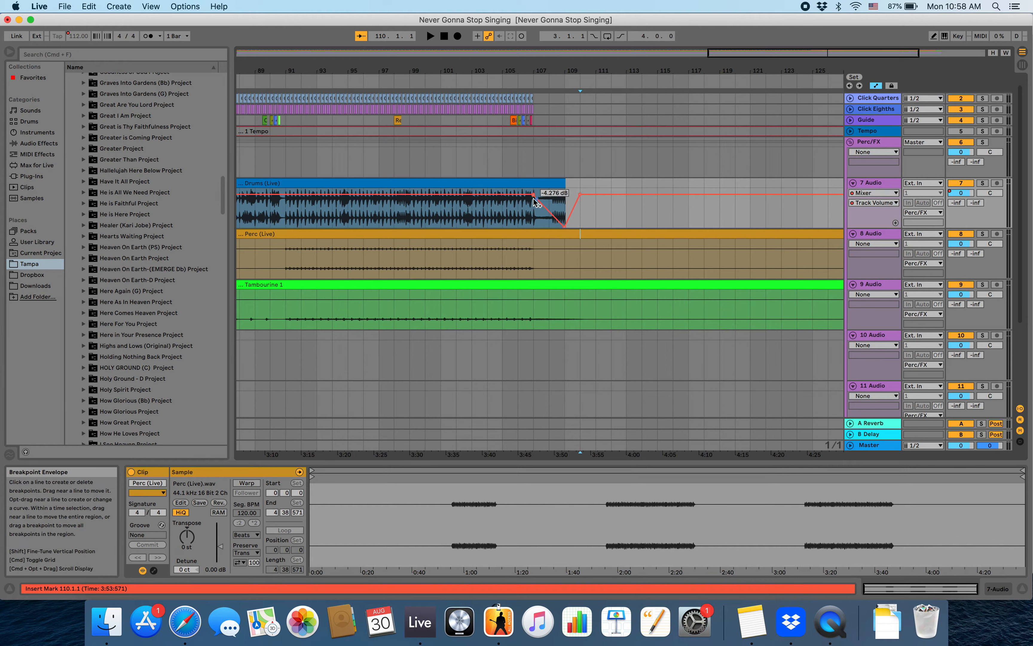
Step: Solo track 7 and play from 104.1.1 to audition the drum volume fade
{"action": "left_click", "coordinate": [488, 168]}
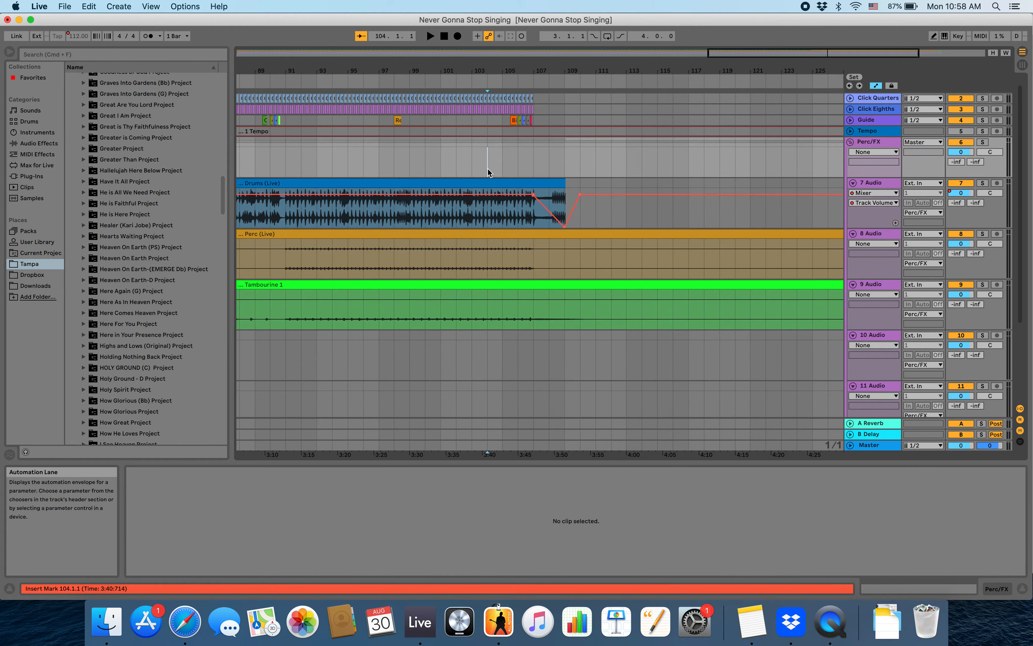
{"action": "left_click", "coordinate": [982, 183]}
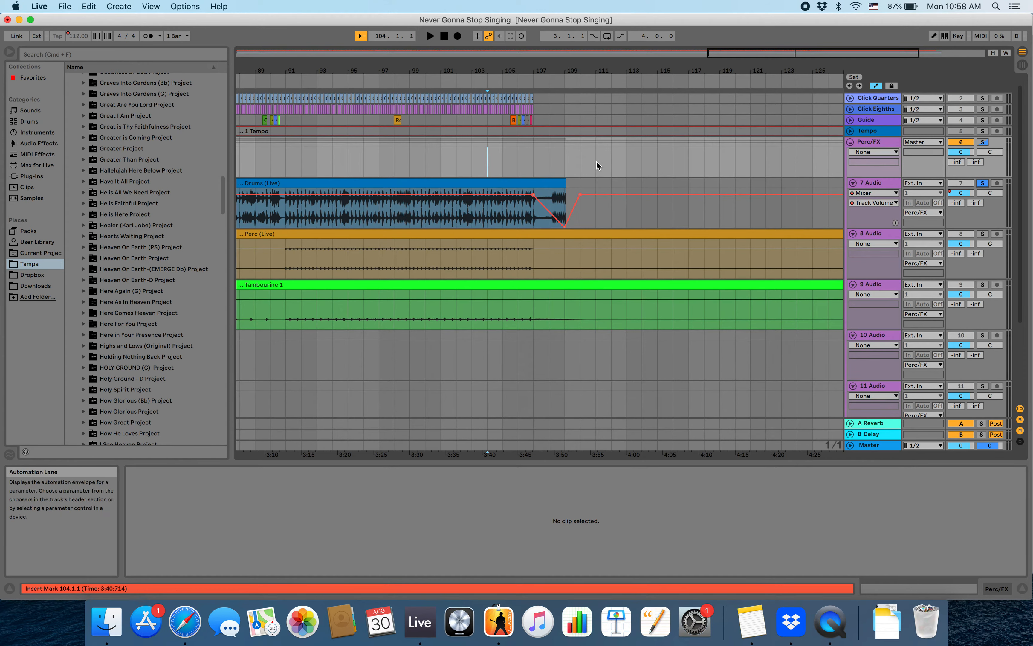
{"action": "key", "text": "space"}
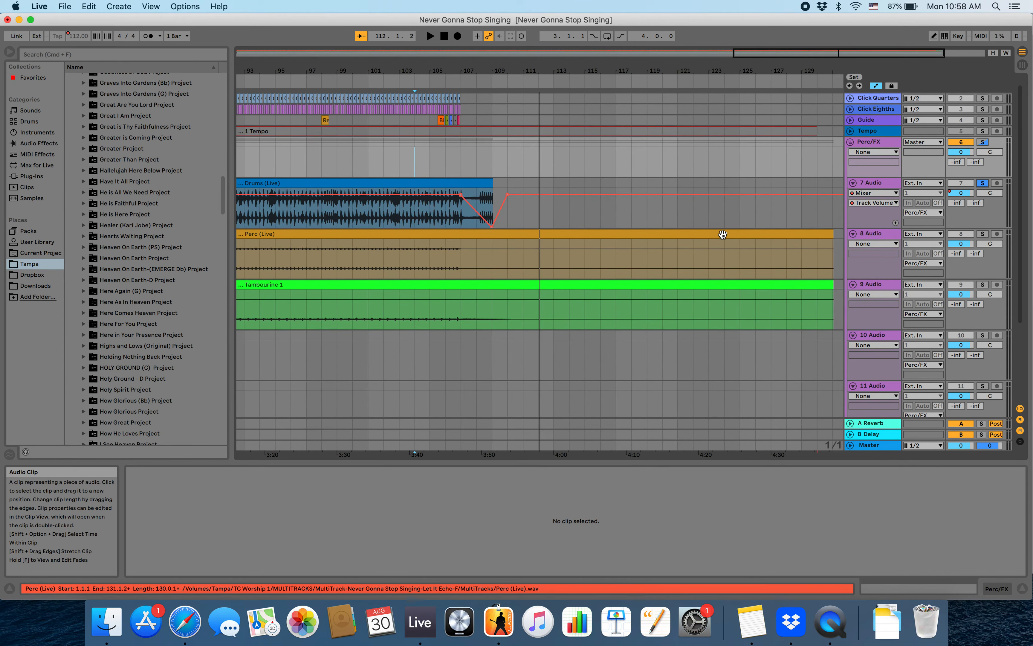
Step: Unfold the Bass/Synth and Guitars groups to examine their waveforms at the end of the song
{"action": "scroll", "coordinate": [722, 234], "scroll_direction": "down", "scroll_amount": 3}
{"action": "left_click", "coordinate": [851, 367]}
{"action": "scroll", "coordinate": [742, 335], "scroll_direction": "down", "scroll_amount": 8}
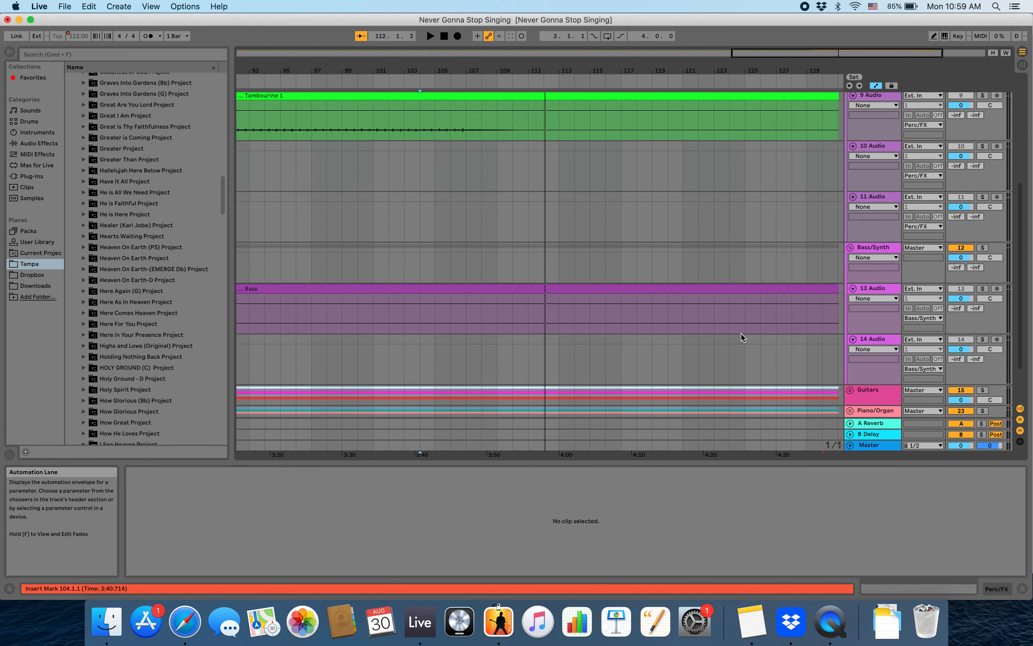
{"action": "scroll", "coordinate": [741, 333], "scroll_direction": "up", "scroll_amount": 1}
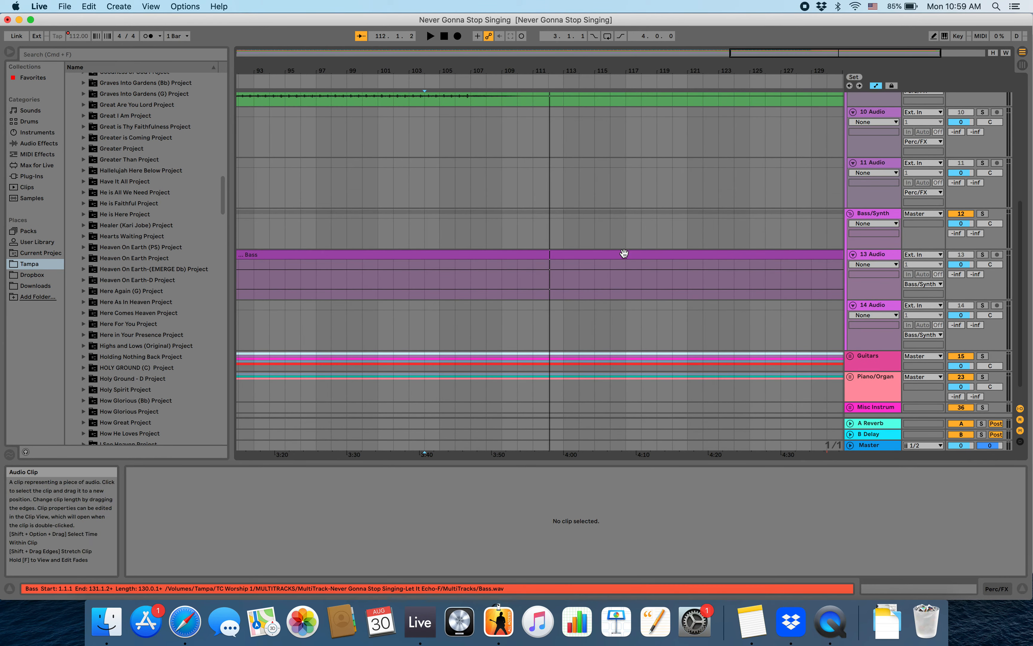
{"action": "left_click", "coordinate": [851, 358]}
{"action": "scroll", "coordinate": [836, 356], "scroll_direction": "down", "scroll_amount": 5}
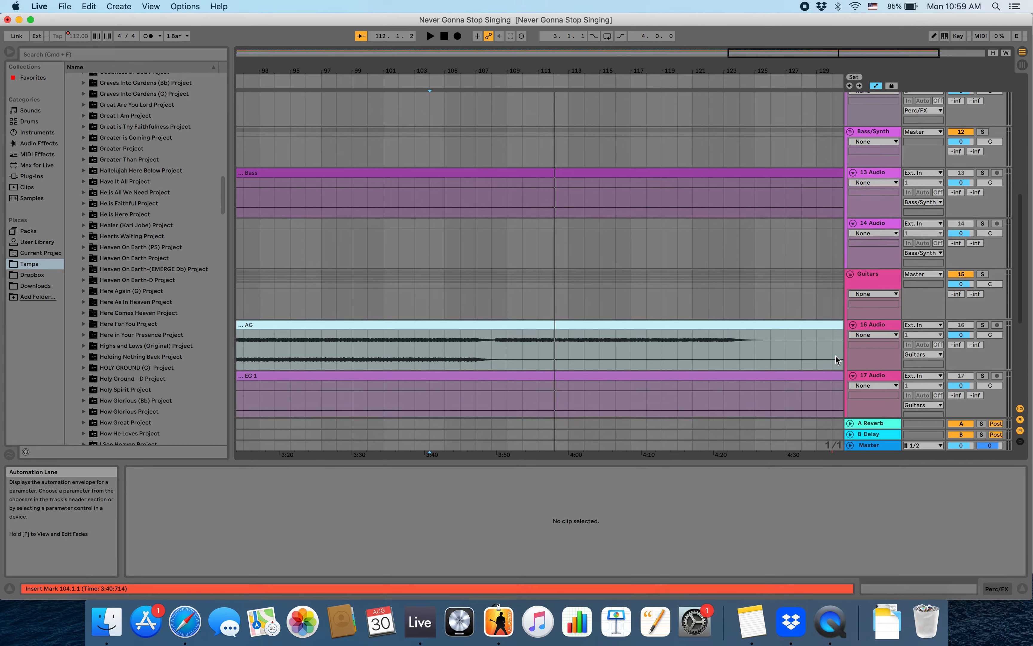
Step: Check where the AG and EG guitar parts end, unfolding track 20 to show the EG 4 waveform
{"action": "scroll", "coordinate": [836, 356], "scroll_direction": "up", "scroll_amount": 15}
{"action": "scroll", "coordinate": [835, 356], "scroll_direction": "down", "scroll_amount": 20}
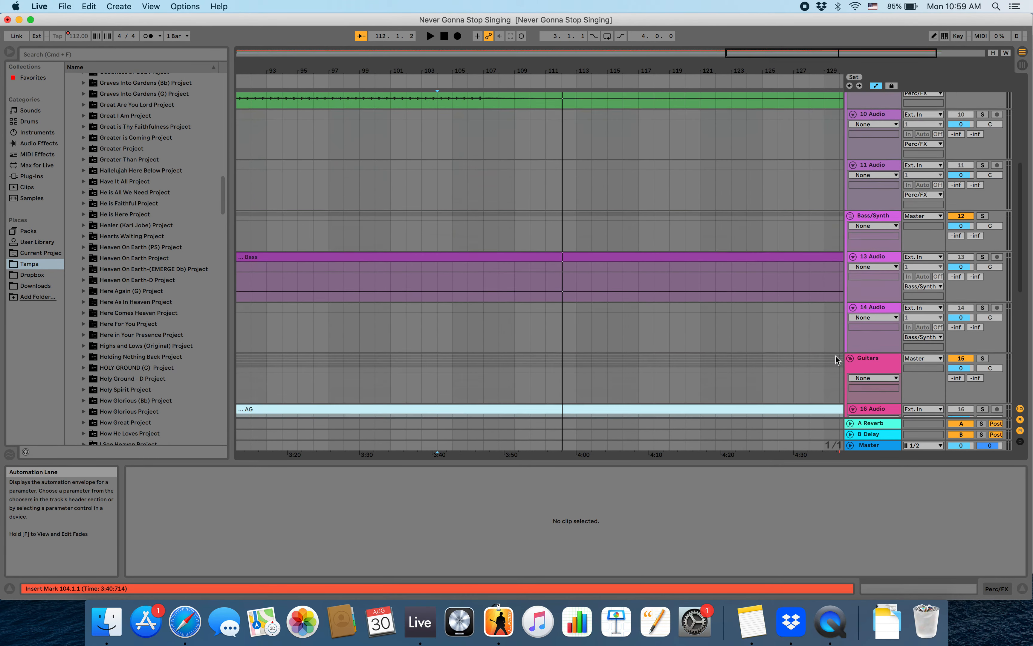
{"action": "scroll", "coordinate": [836, 356], "scroll_direction": "down", "scroll_amount": 5}
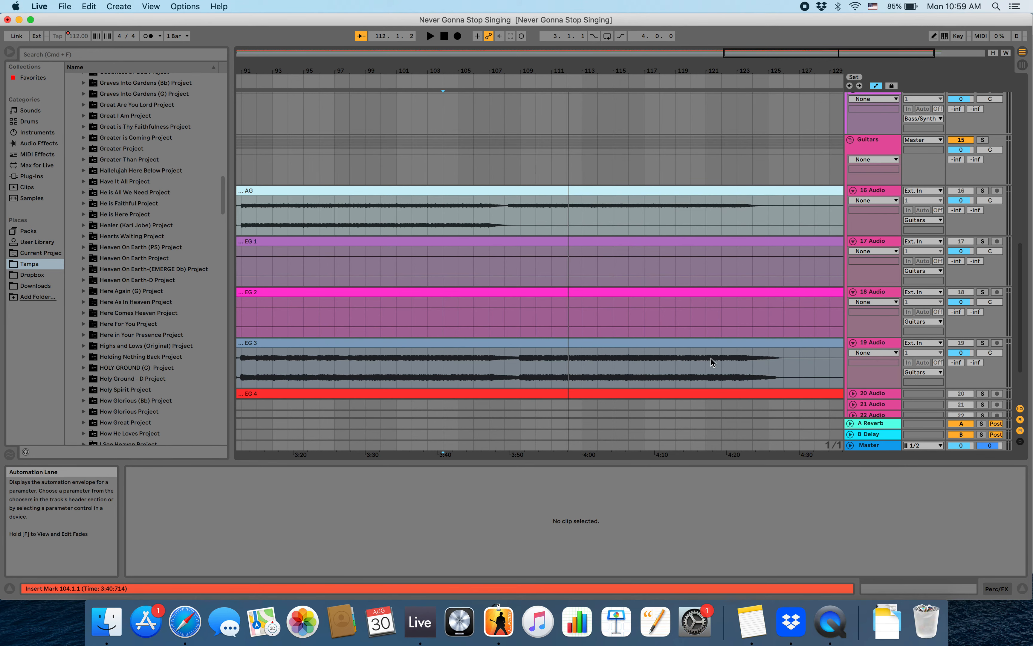
{"action": "scroll", "coordinate": [735, 389], "scroll_direction": "down", "scroll_amount": 3}
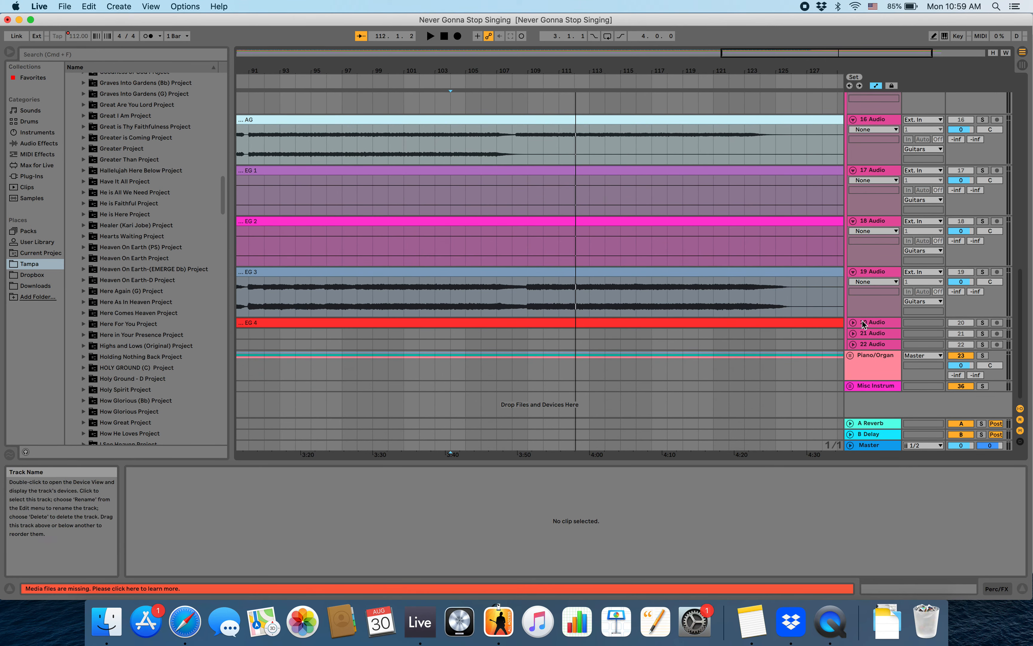
{"action": "left_click", "coordinate": [852, 322]}
{"action": "scroll", "coordinate": [790, 316], "scroll_direction": "down", "scroll_amount": 2}
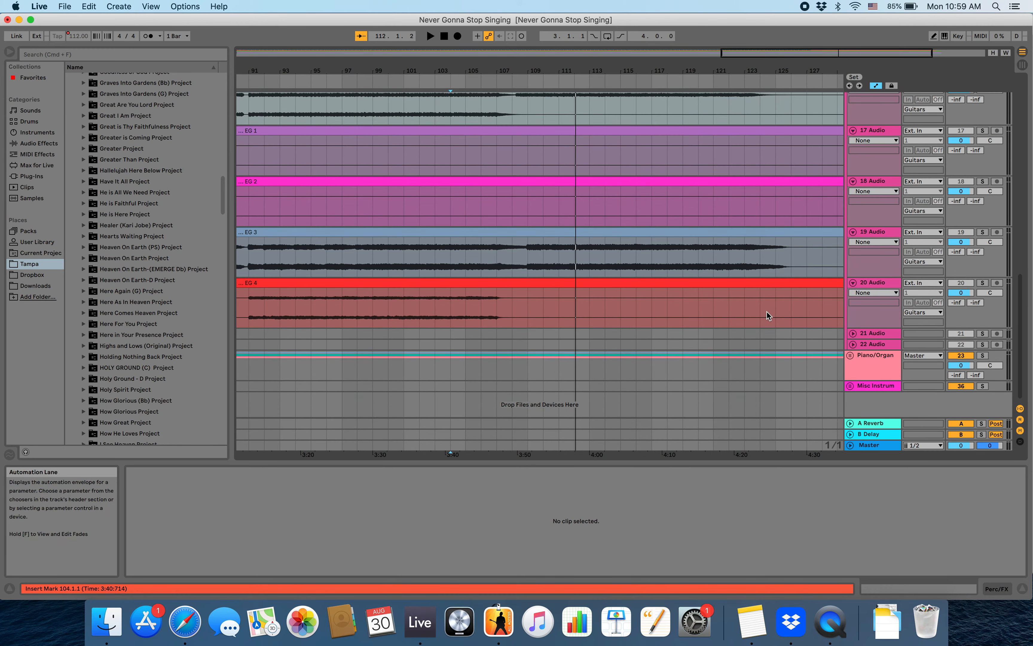
Step: Unfold the Piano/Organ group and tracks 25 and 26 to examine the Keys 2 and Keys 3 endings, then return to the Perc/FX tracks
{"action": "left_click", "coordinate": [850, 355]}
{"action": "scroll", "coordinate": [851, 358], "scroll_direction": "down", "scroll_amount": 6}
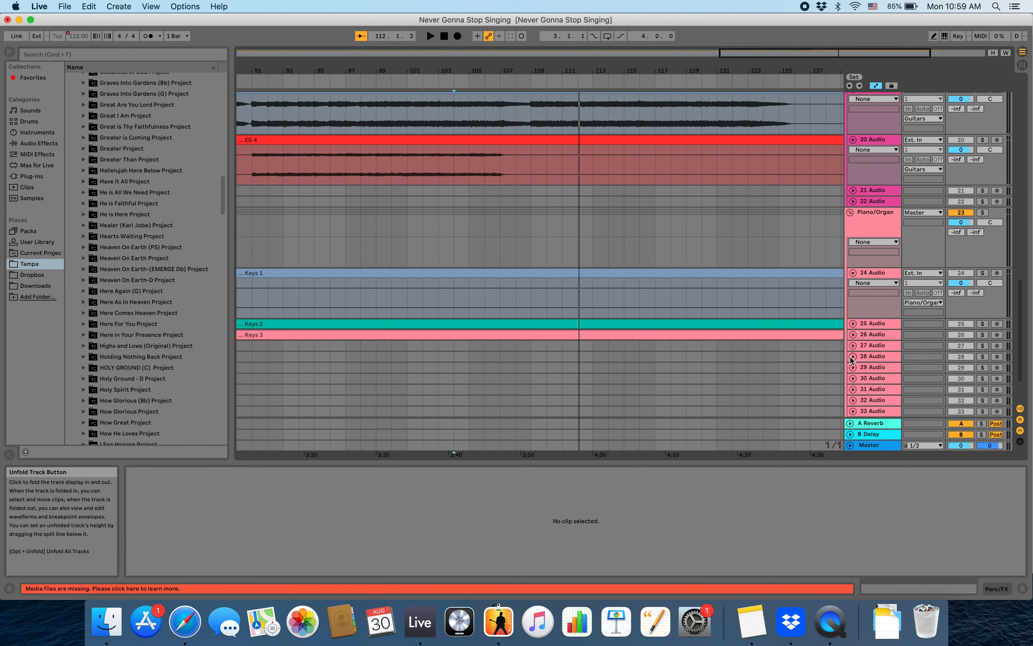
{"action": "scroll", "coordinate": [851, 360], "scroll_direction": "down", "scroll_amount": 2}
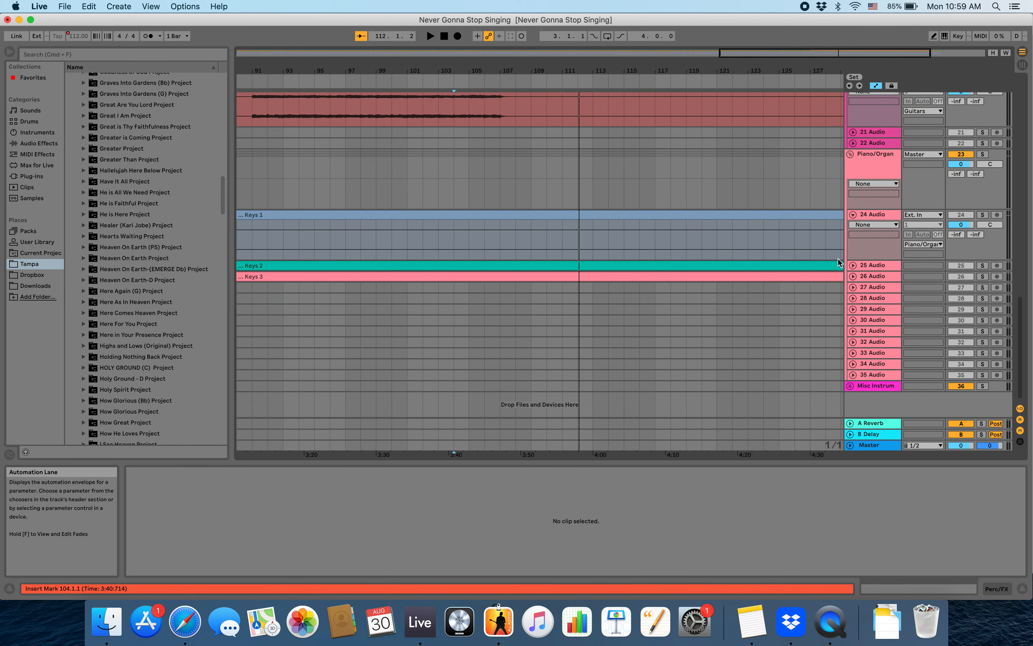
{"action": "left_click", "coordinate": [853, 265]}
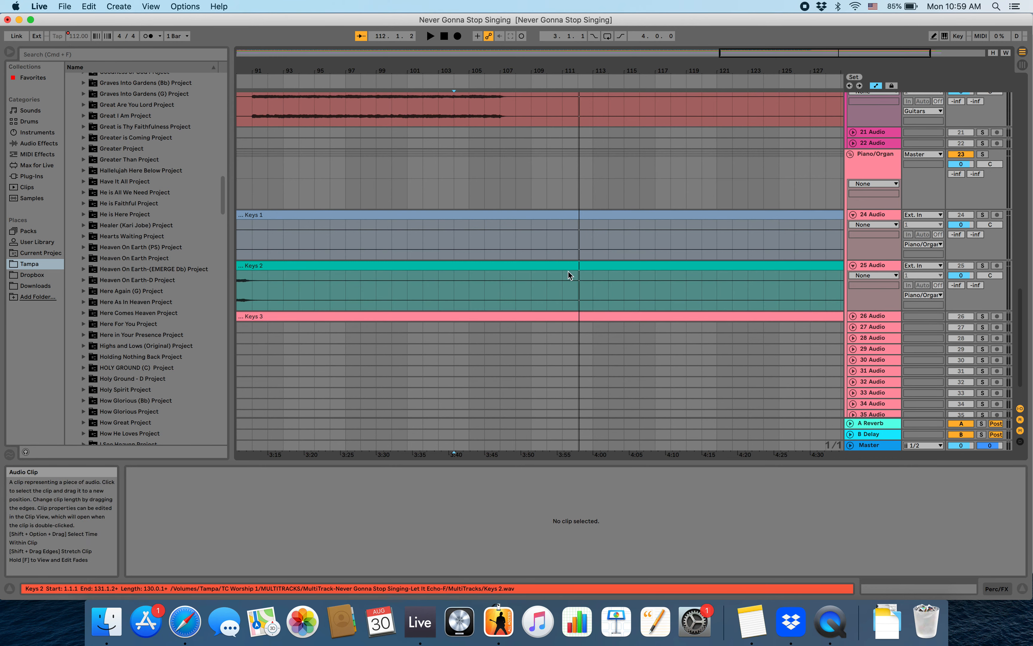
{"action": "left_click", "coordinate": [853, 315]}
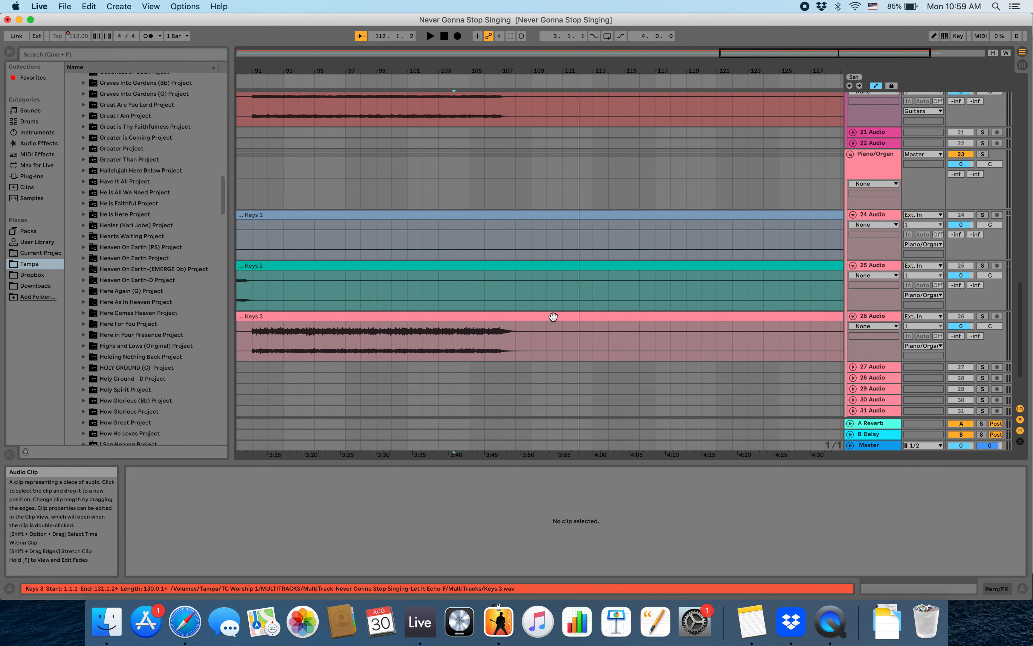
{"action": "scroll", "coordinate": [653, 312], "scroll_direction": "up", "scroll_amount": 15}
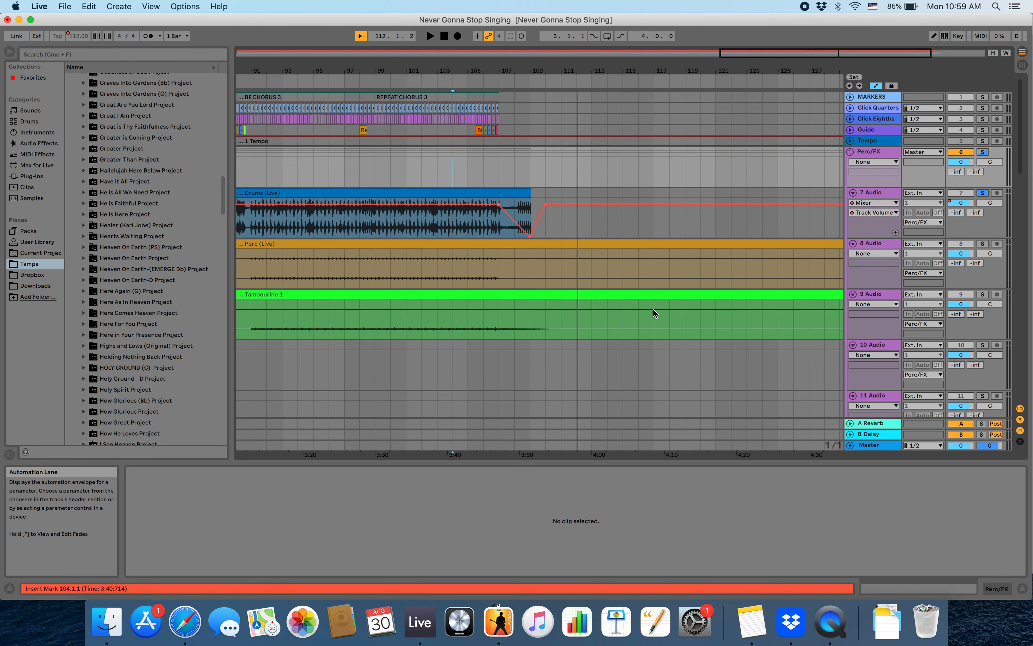